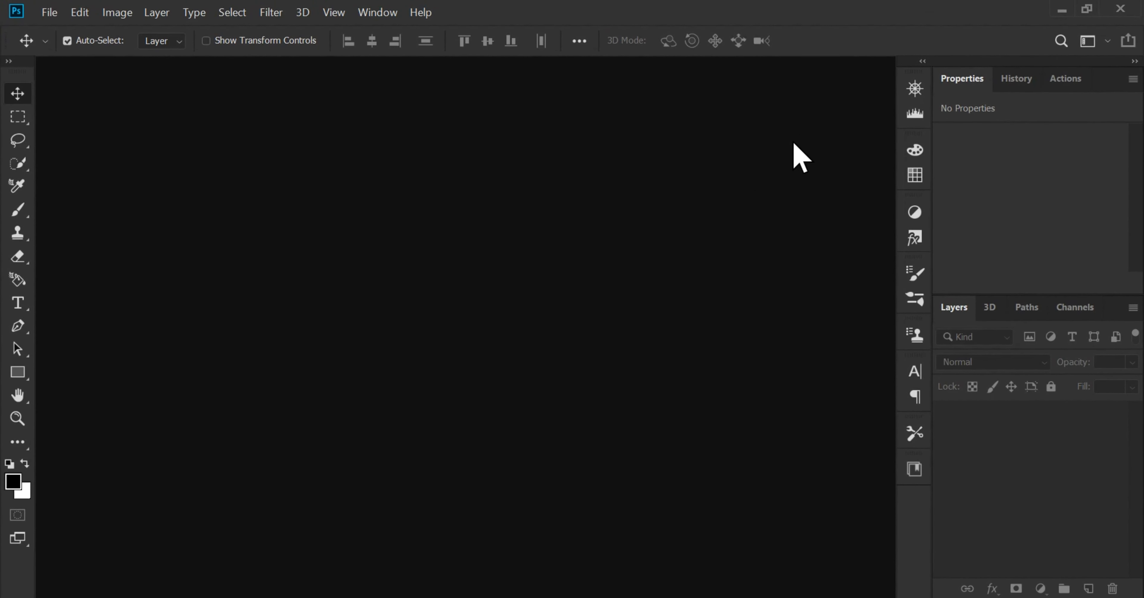
Create a new 1920 × 1080 pixel document at 300 pixels/inch in 8-bit RGB Color
{"action": "left_click", "coordinate": [50, 11]}
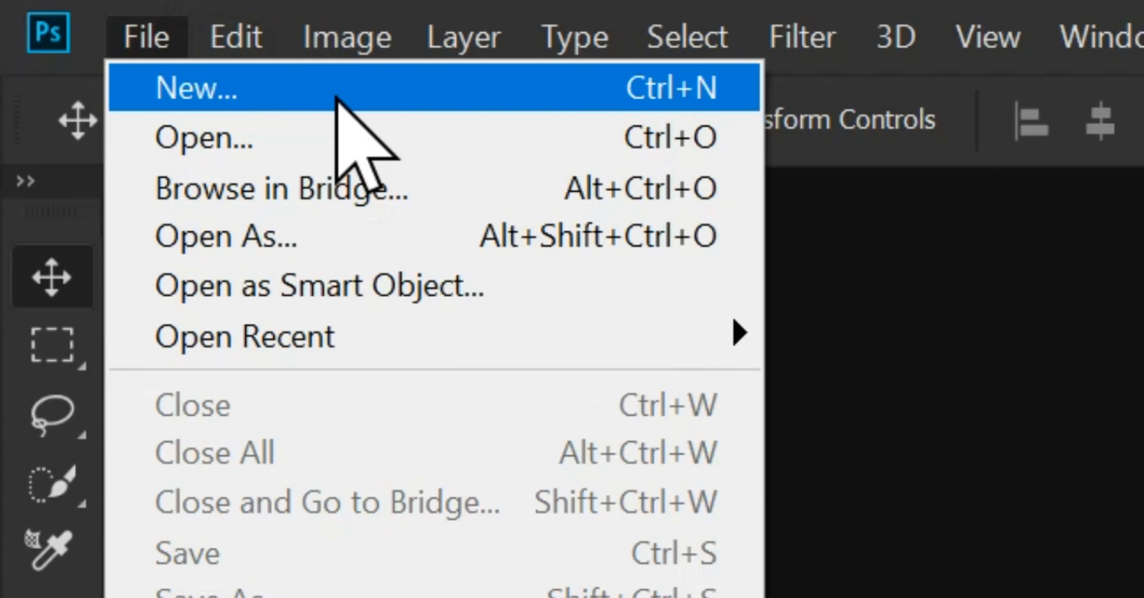
{"action": "left_click", "coordinate": [117, 32]}
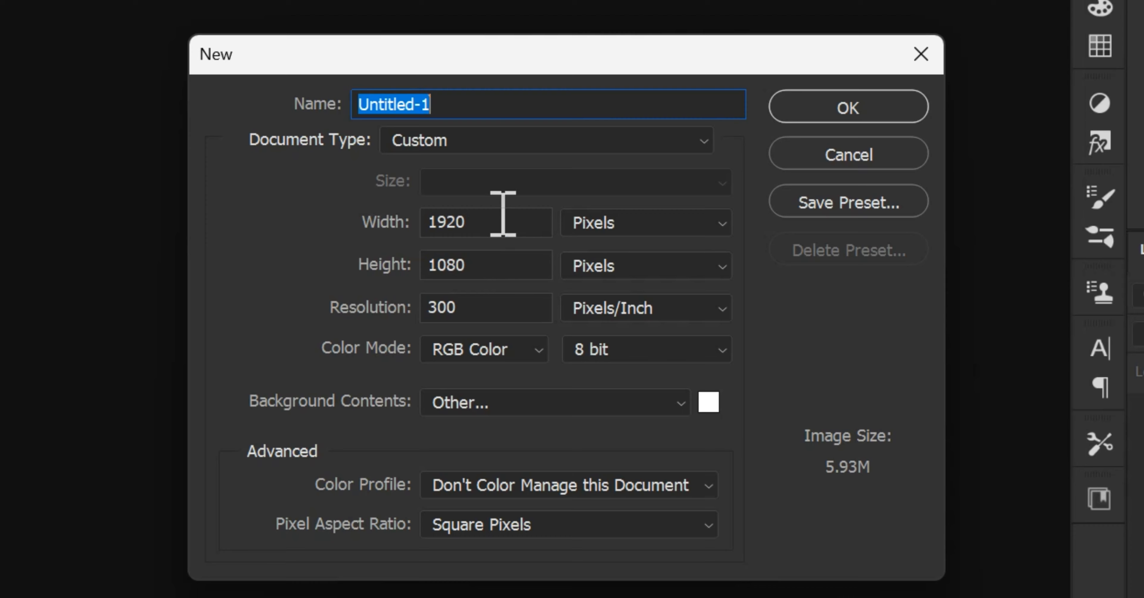
{"action": "key", "text": "Tab"}
{"action": "key", "text": "Tab"}
{"action": "key", "text": "Tab"}
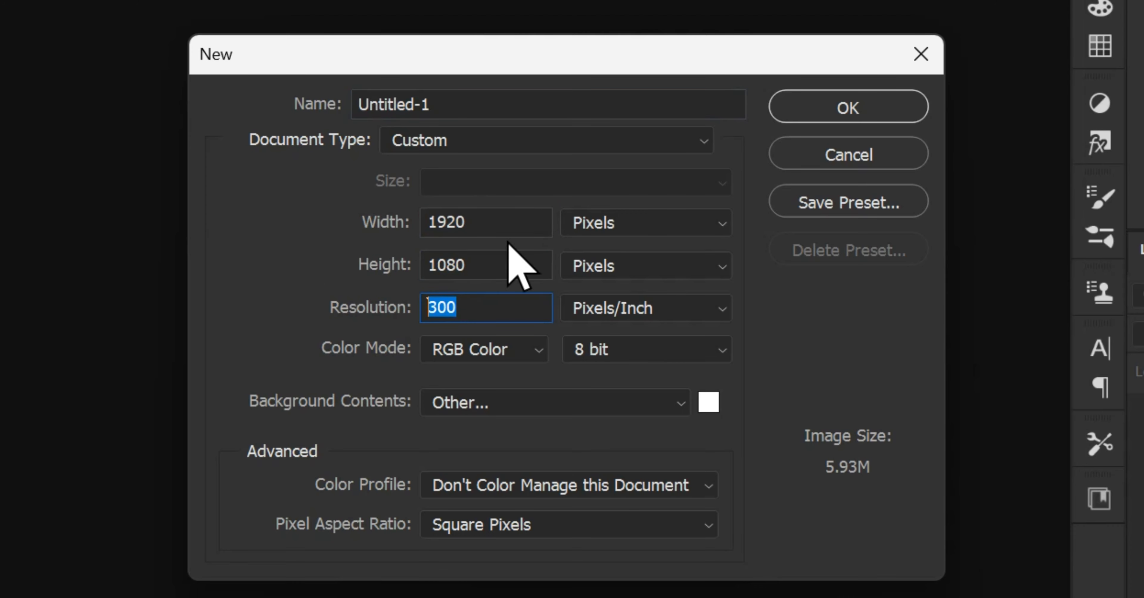
{"action": "left_click", "coordinate": [800, 118]}
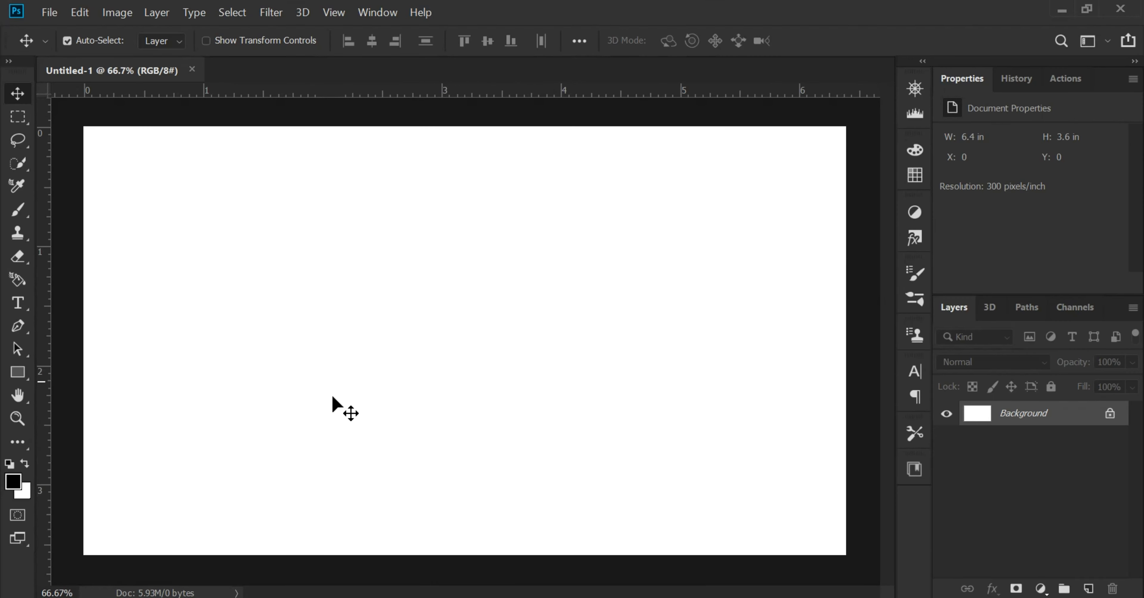
Unlock the Background layer and give it a black (000000) Color Overlay
{"action": "left_click", "coordinate": [1110, 415]}
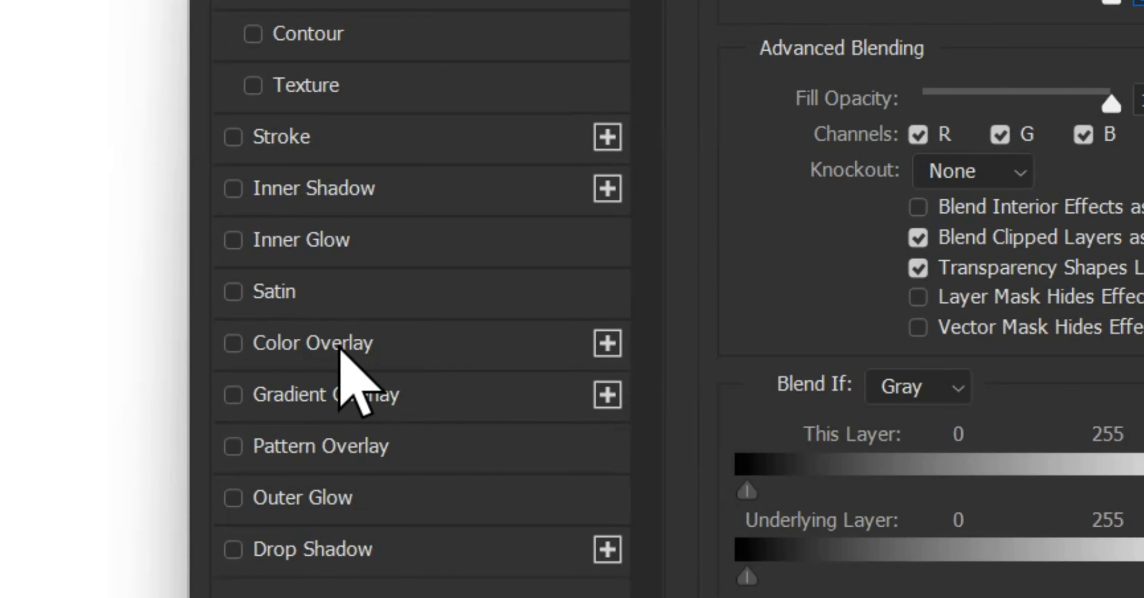
{"action": "left_click", "coordinate": [466, 396]}
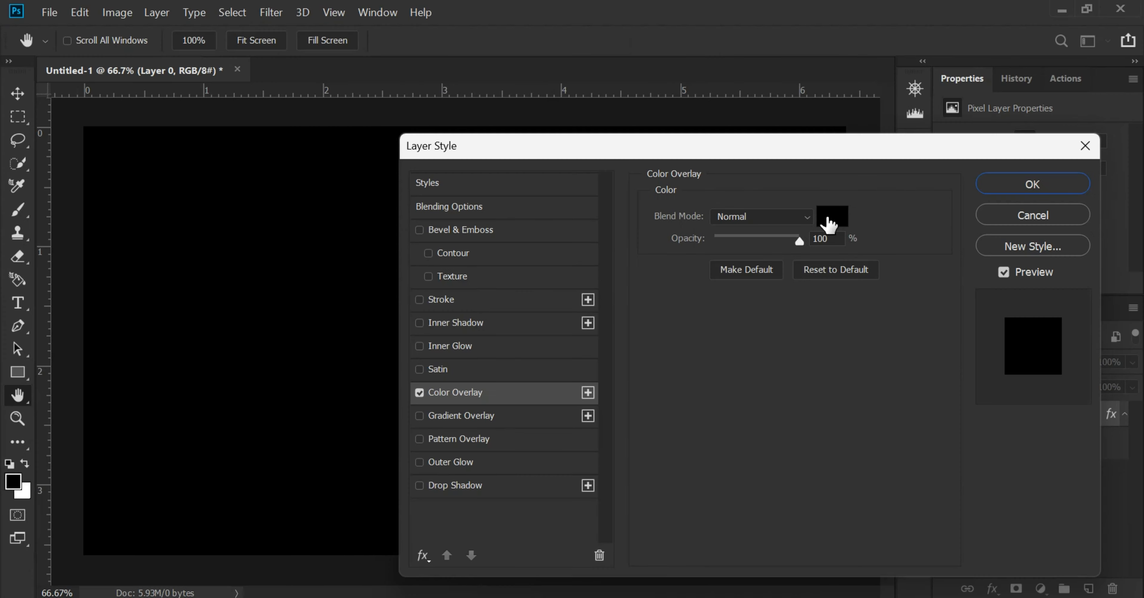
{"action": "left_click", "coordinate": [832, 216]}
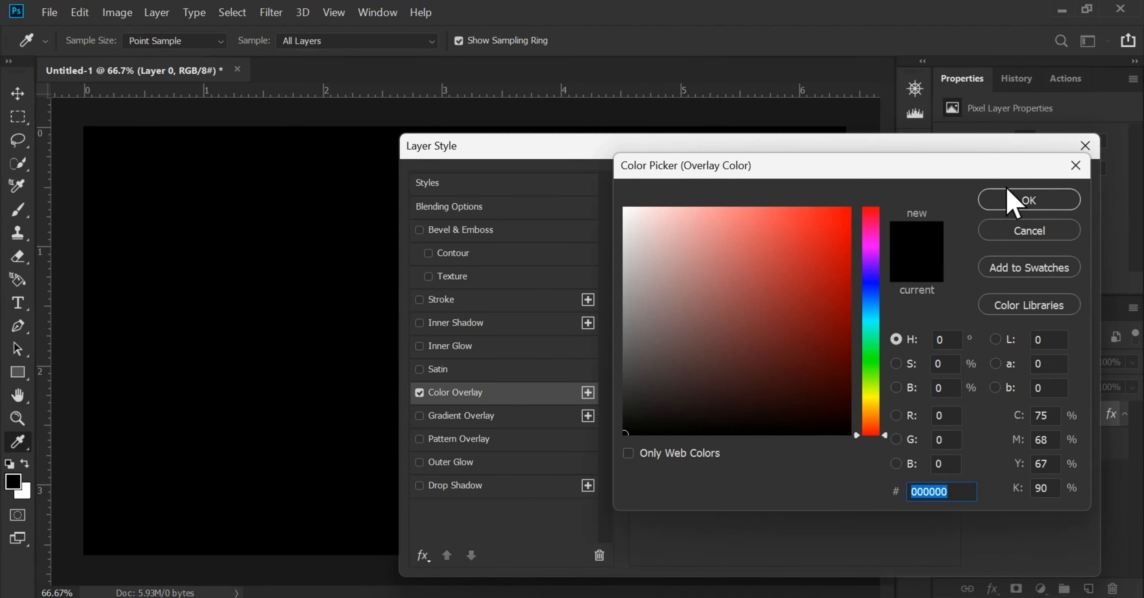
{"action": "left_click", "coordinate": [1012, 202]}
{"action": "left_click", "coordinate": [1026, 187]}
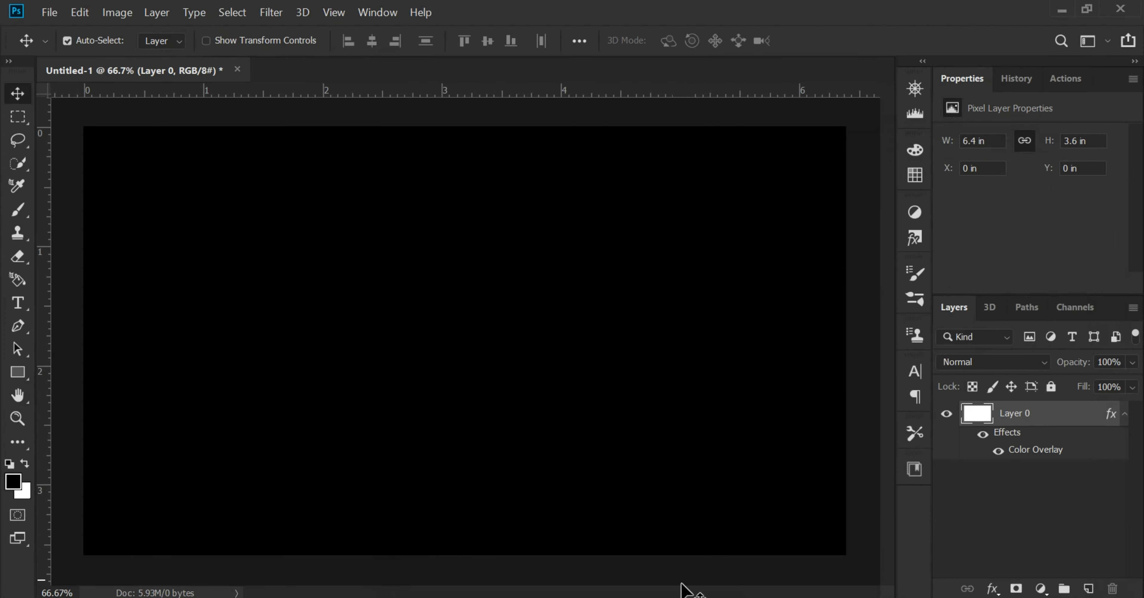
Place the suit image 2 and the head image 1 from the project folder, fitting the head above the suit collar
{"action": "mouse_move", "coordinate": [687, 590]}
{"action": "left_click", "coordinate": [671, 524]}
{"action": "left_click_drag", "start_coordinate": [302, 230], "coordinate": [473, 326]}
{"action": "left_click_drag", "start_coordinate": [503, 379], "coordinate": [640, 447]}
{"action": "left_click", "coordinate": [635, 594]}
{"action": "left_click", "coordinate": [344, 378]}
{"action": "left_click_drag", "start_coordinate": [209, 212], "coordinate": [715, 595]}
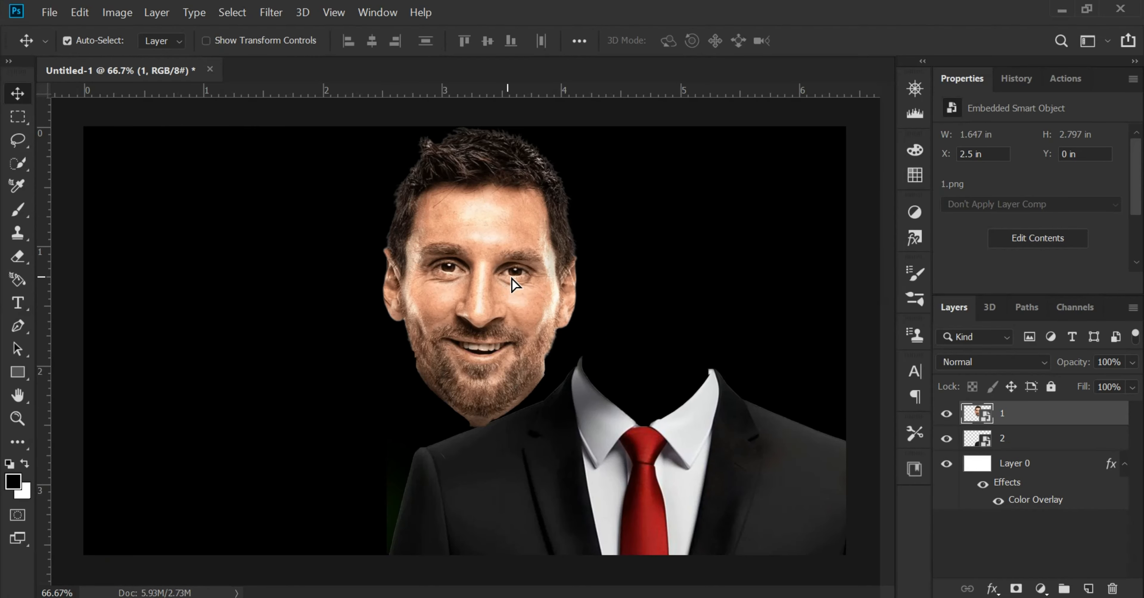
{"action": "left_click_drag", "start_coordinate": [511, 282], "coordinate": [670, 285]}
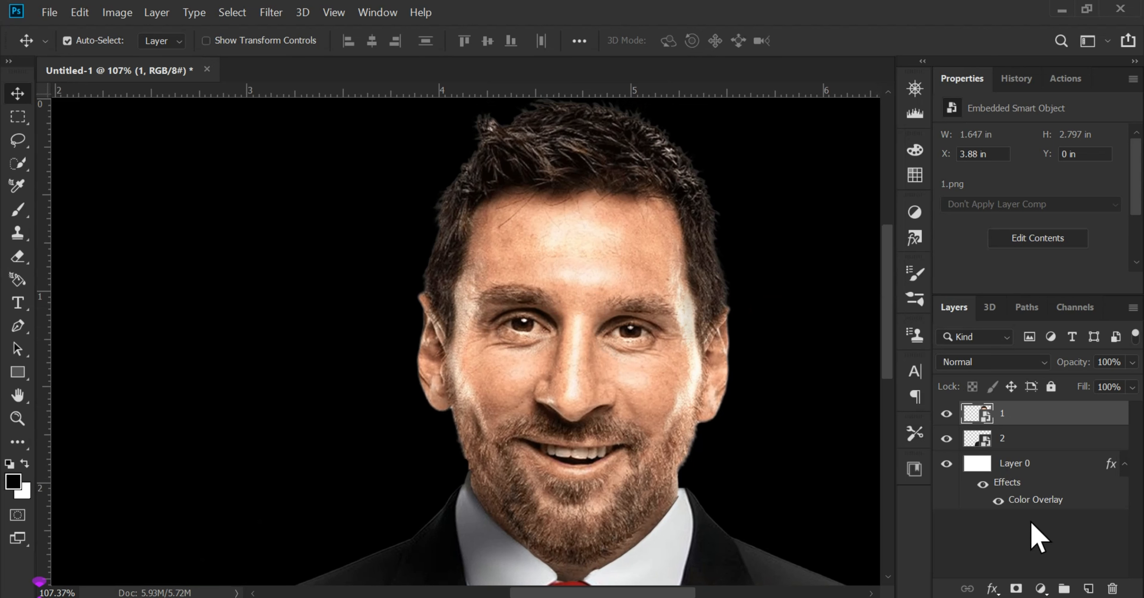
Add a Curves adjustment clipped to the head layer and darken it by lowering the curve's highlight endpoint
{"action": "left_click", "coordinate": [1039, 587]}
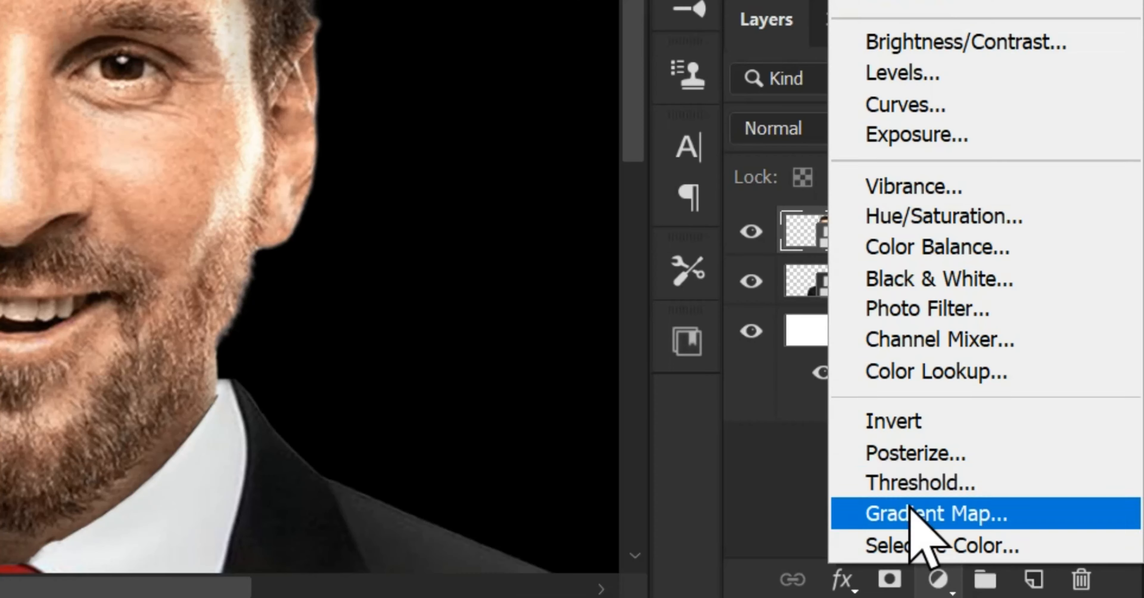
{"action": "left_click", "coordinate": [1020, 348]}
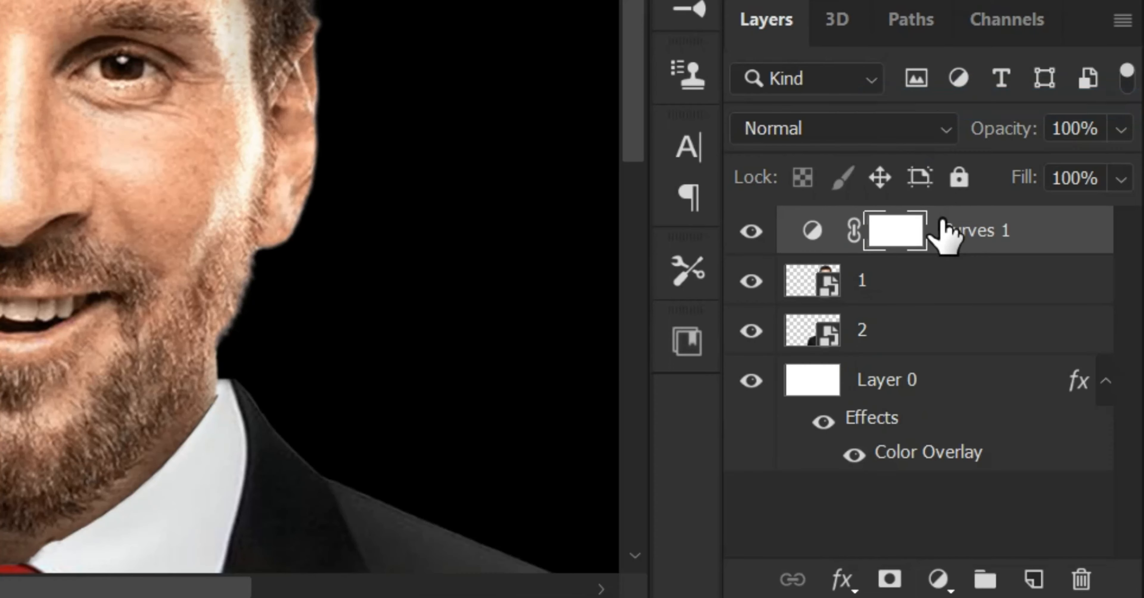
{"action": "right_click", "coordinate": [947, 233]}
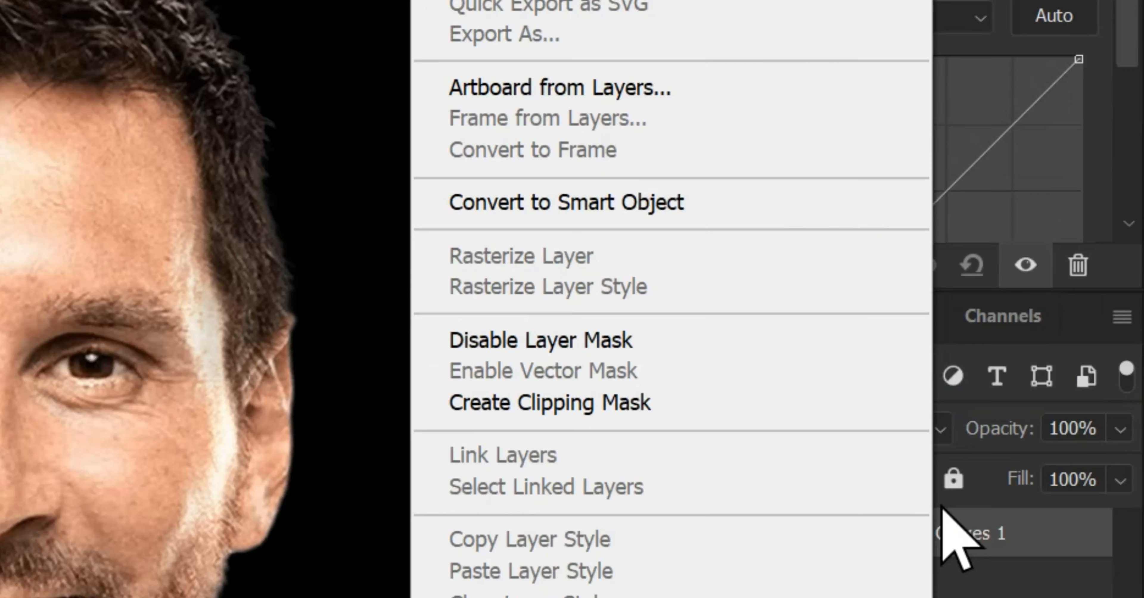
{"action": "left_click", "coordinate": [690, 155]}
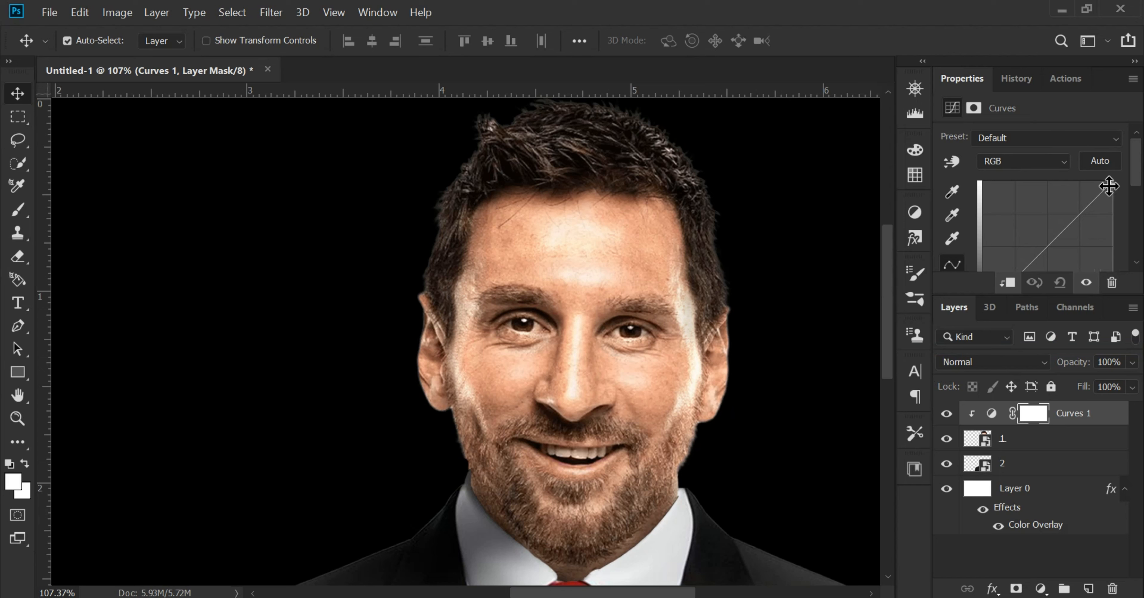
{"action": "left_click_drag", "start_coordinate": [1109, 187], "coordinate": [1124, 223]}
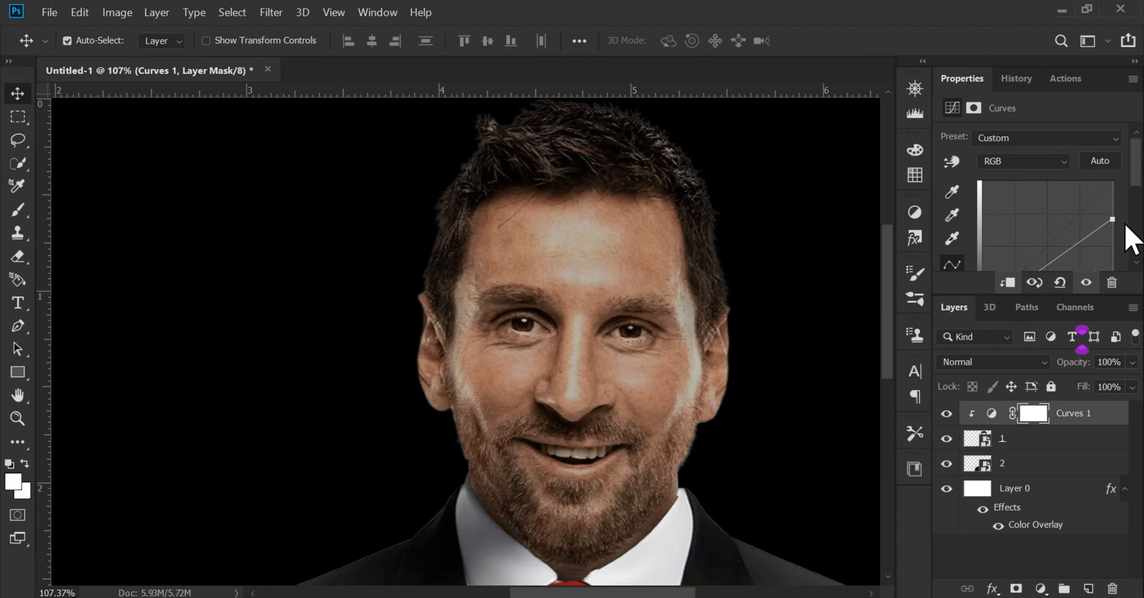
Invert the Curves mask to black, ready a white (ffffff) brush, and set the adjustment's blend mode to Multiply
{"action": "left_click", "coordinate": [9, 479]}
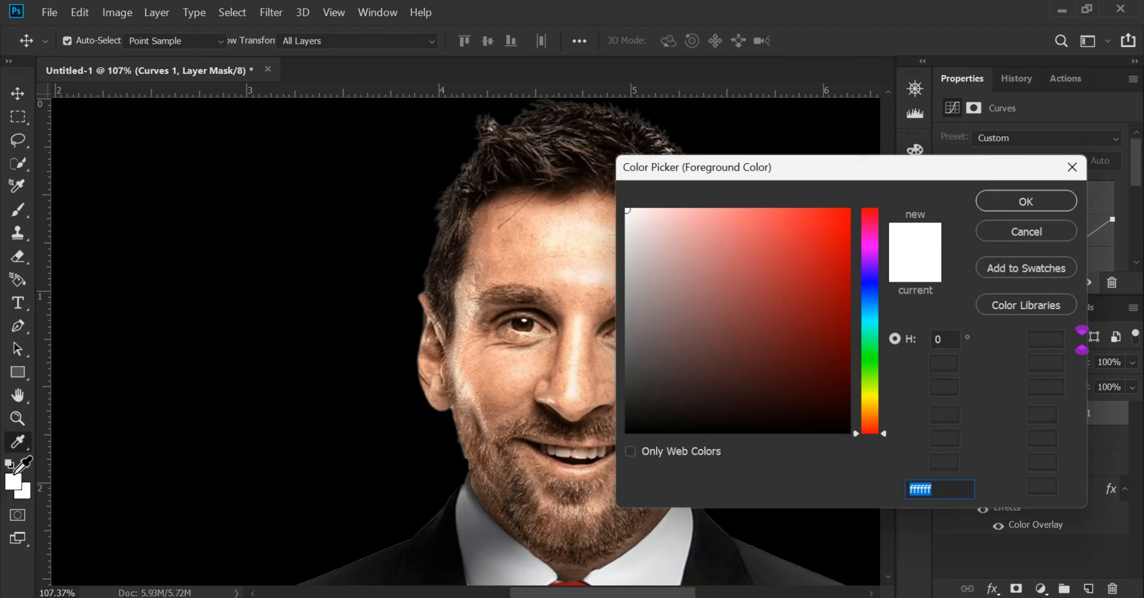
{"action": "left_click", "coordinate": [1029, 200]}
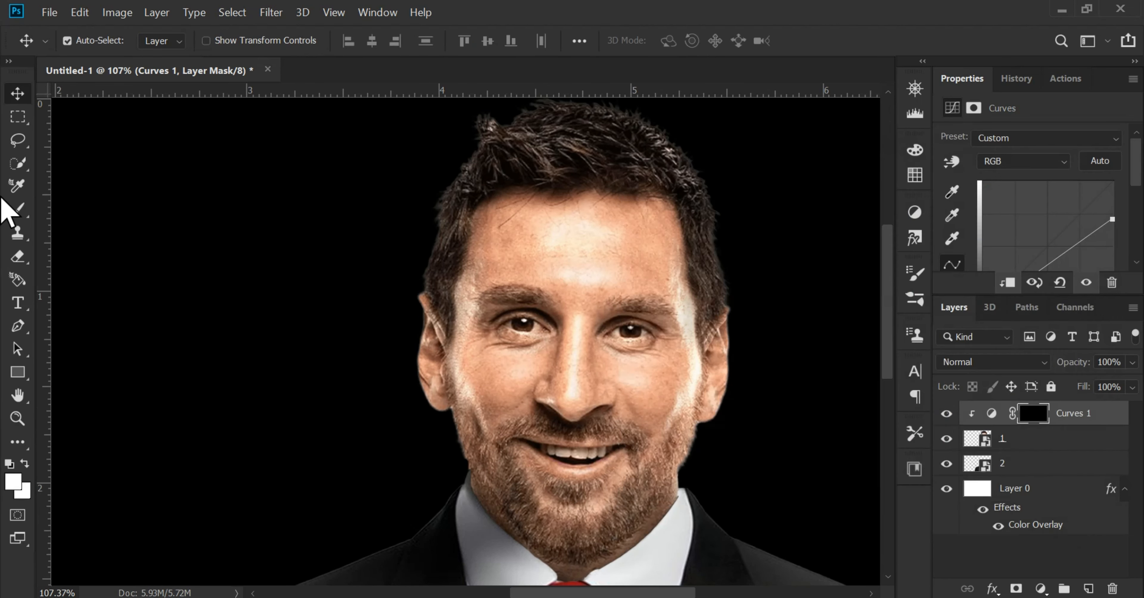
{"action": "left_click", "coordinate": [18, 209]}
{"action": "scroll", "coordinate": [526, 275], "scroll_direction": "up", "scroll_amount": 2}
{"action": "mouse_move", "coordinate": [526, 276]}
{"action": "left_mouse_down"}
{"action": "mouse_move", "coordinate": [532, 262]}
{"action": "mouse_move", "coordinate": [537, 284]}
{"action": "left_mouse_up"}
{"action": "scroll", "coordinate": [534, 262], "scroll_direction": "up", "scroll_amount": 1}
{"action": "left_click", "coordinate": [958, 359]}
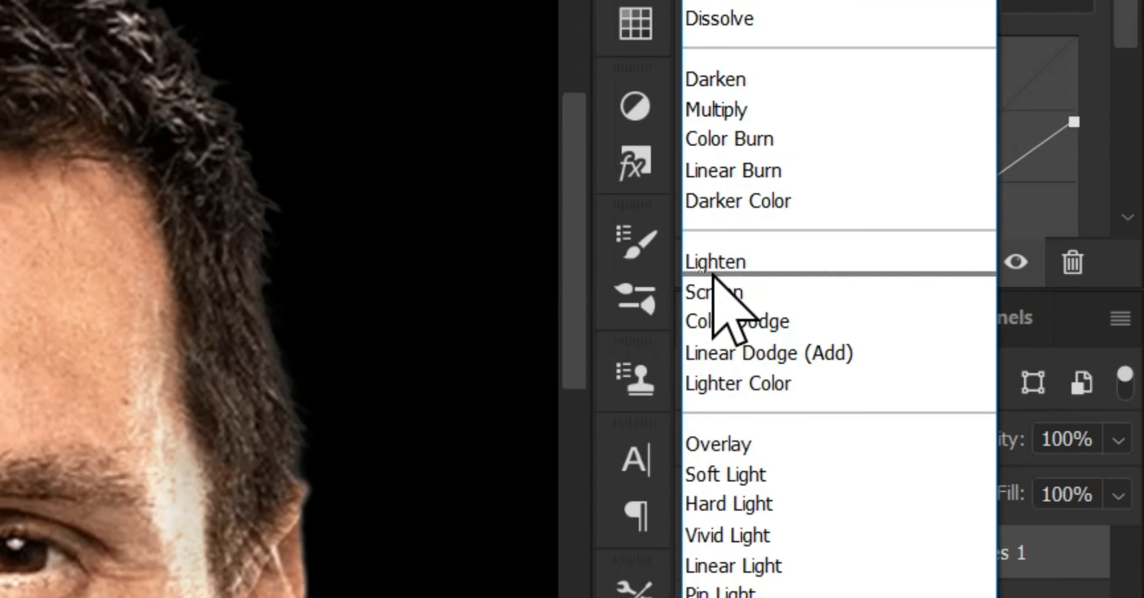
{"action": "left_click", "coordinate": [739, 110]}
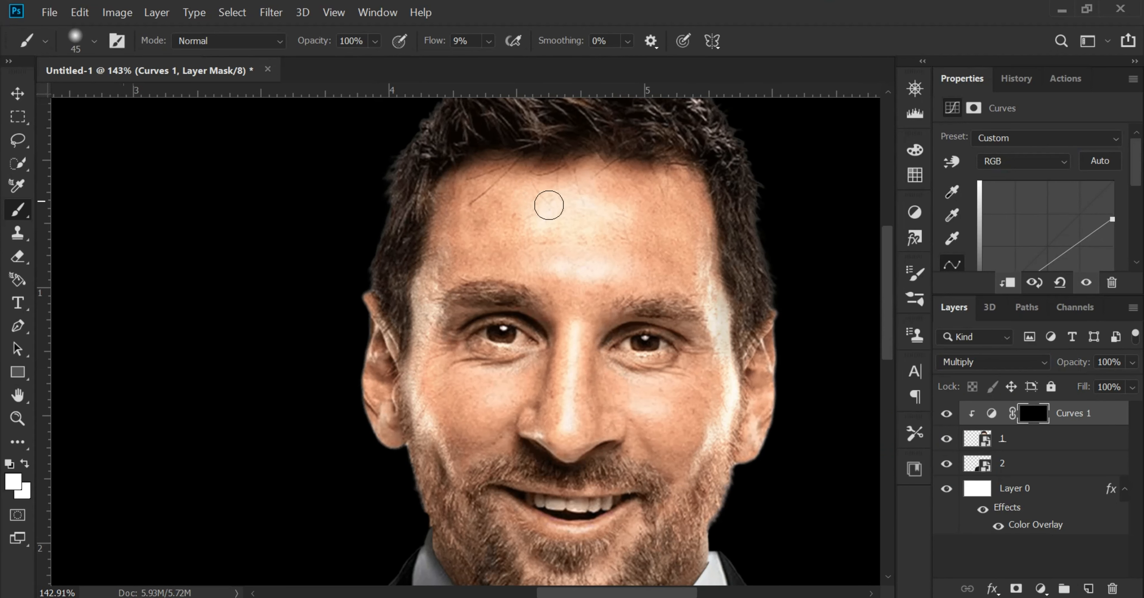
Paint shadows onto the Curves mask around the eyes, nose, forehead, cheeks, beard and outer edges of the face
{"action": "mouse_move", "coordinate": [607, 185]}
{"action": "left_mouse_down"}
{"action": "mouse_move", "coordinate": [607, 229]}
{"action": "mouse_move", "coordinate": [583, 200]}
{"action": "left_mouse_up"}
{"action": "mouse_move", "coordinate": [691, 174]}
{"action": "left_mouse_down"}
{"action": "mouse_move", "coordinate": [601, 169]}
{"action": "mouse_move", "coordinate": [435, 208]}
{"action": "mouse_move", "coordinate": [416, 376]}
{"action": "left_mouse_up"}
{"action": "left_click_drag", "start_coordinate": [683, 188], "coordinate": [731, 383]}
{"action": "mouse_move", "coordinate": [710, 475]}
{"action": "left_mouse_down"}
{"action": "mouse_move", "coordinate": [711, 343]}
{"action": "mouse_move", "coordinate": [434, 440]}
{"action": "mouse_move", "coordinate": [422, 341]}
{"action": "left_mouse_up"}
{"action": "mouse_move", "coordinate": [458, 439]}
{"action": "left_mouse_down"}
{"action": "mouse_move", "coordinate": [655, 415]}
{"action": "mouse_move", "coordinate": [686, 377]}
{"action": "left_mouse_up"}
{"action": "left_click_drag", "start_coordinate": [517, 339], "coordinate": [457, 378]}
{"action": "left_click_drag", "start_coordinate": [493, 257], "coordinate": [453, 355]}
{"action": "left_click_drag", "start_coordinate": [523, 264], "coordinate": [580, 380]}
{"action": "left_click_drag", "start_coordinate": [567, 352], "coordinate": [612, 438]}
{"action": "left_click_drag", "start_coordinate": [448, 364], "coordinate": [406, 420]}
{"action": "left_click_drag", "start_coordinate": [532, 278], "coordinate": [577, 399]}
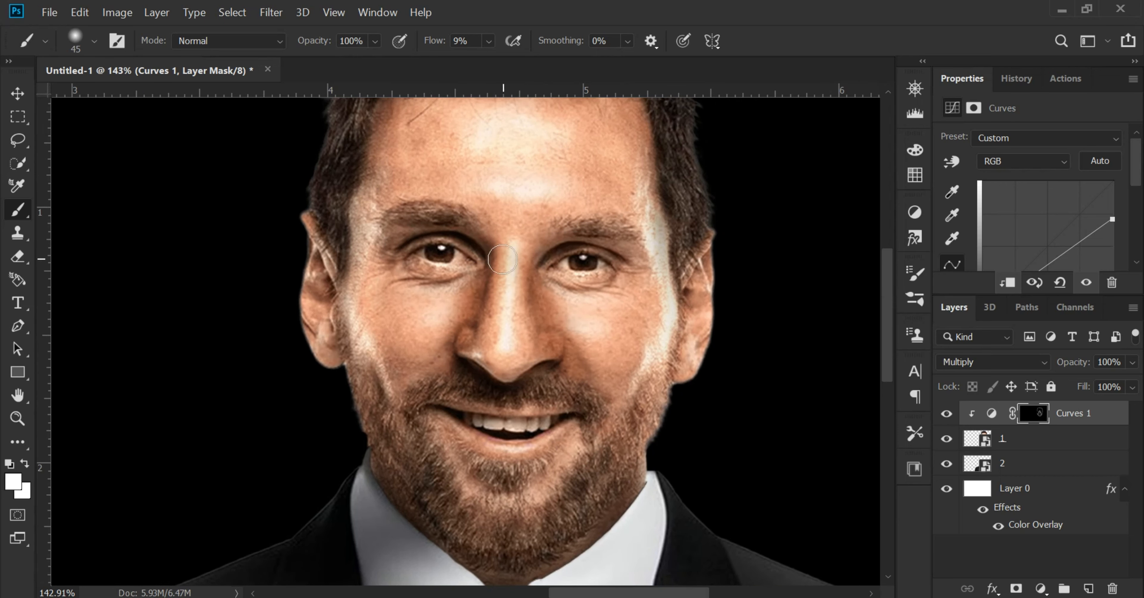
{"action": "left_click_drag", "start_coordinate": [442, 339], "coordinate": [373, 318]}
{"action": "left_click_drag", "start_coordinate": [458, 134], "coordinate": [439, 278]}
{"action": "left_click_drag", "start_coordinate": [384, 256], "coordinate": [352, 401]}
{"action": "left_click_drag", "start_coordinate": [400, 238], "coordinate": [649, 457]}
{"action": "scroll", "coordinate": [671, 385], "scroll_direction": "down", "scroll_amount": 4}
{"action": "left_click_drag", "start_coordinate": [693, 232], "coordinate": [682, 339]}
{"action": "left_click_drag", "start_coordinate": [297, 211], "coordinate": [308, 326]}
{"action": "scroll", "coordinate": [587, 420], "scroll_direction": "down", "scroll_amount": 9}
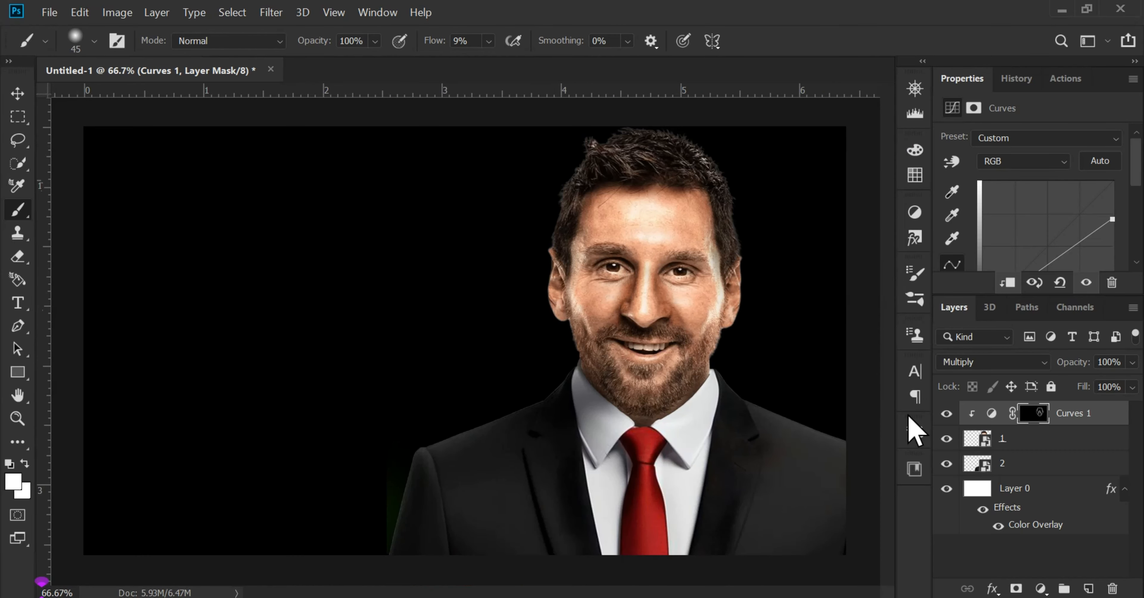
Toggle the darkening Curves layer's visibility to compare the face with and without the painted shadows
{"action": "left_click", "coordinate": [950, 414]}
{"action": "left_click", "coordinate": [949, 414]}
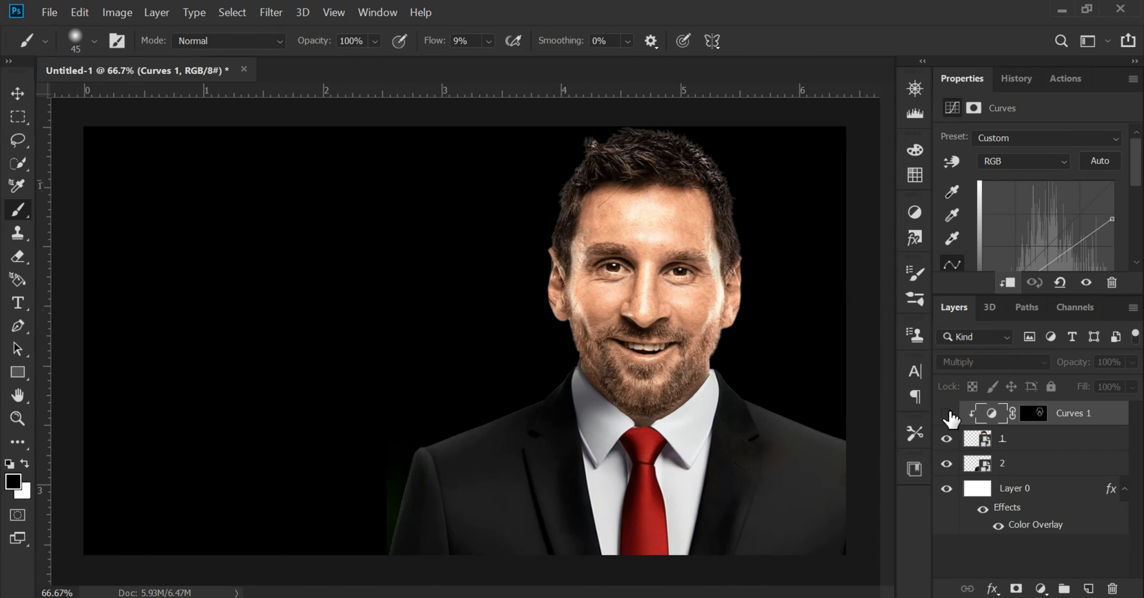
{"action": "left_click", "coordinate": [948, 413]}
{"action": "left_click", "coordinate": [947, 414]}
{"action": "left_click", "coordinate": [947, 414]}
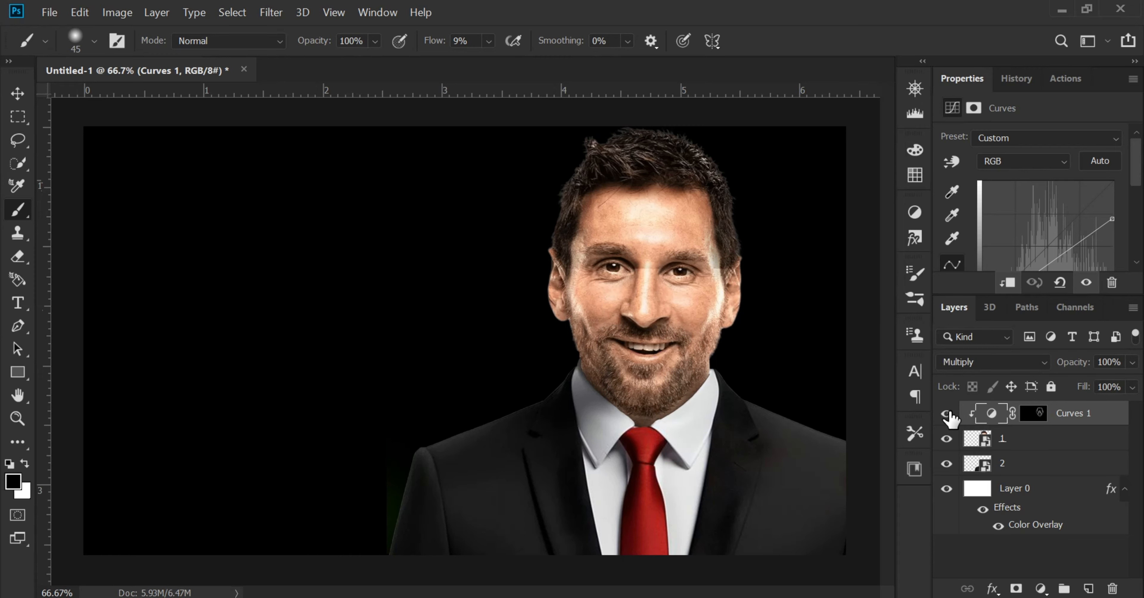
Add a second Curves adjustment clipped directly above the head layer and brighten it by moving the highlight endpoint inward
{"action": "scroll", "coordinate": [719, 237], "scroll_direction": "up", "scroll_amount": 3}
{"action": "left_click", "coordinate": [18, 93]}
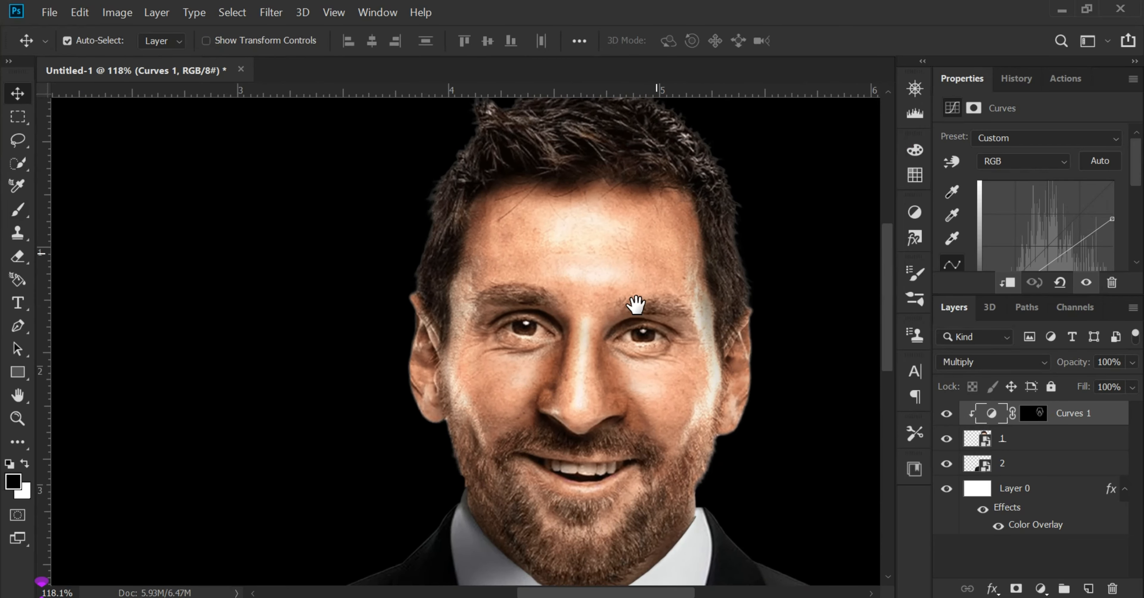
{"action": "left_click_drag", "start_coordinate": [638, 307], "coordinate": [536, 235]}
{"action": "left_click", "coordinate": [535, 231]}
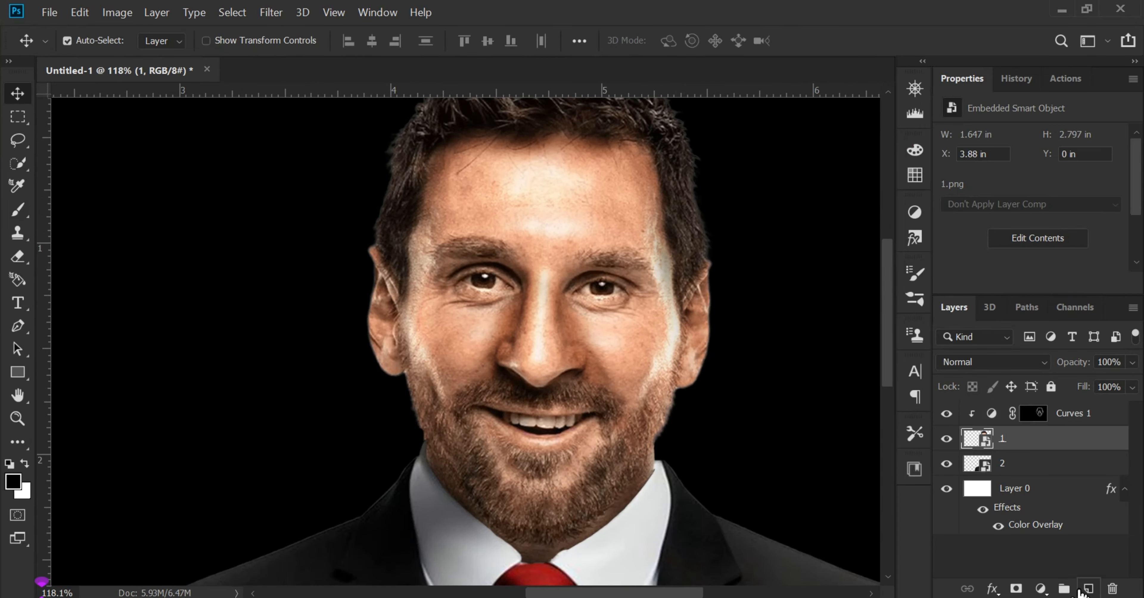
{"action": "left_click", "coordinate": [1041, 589]}
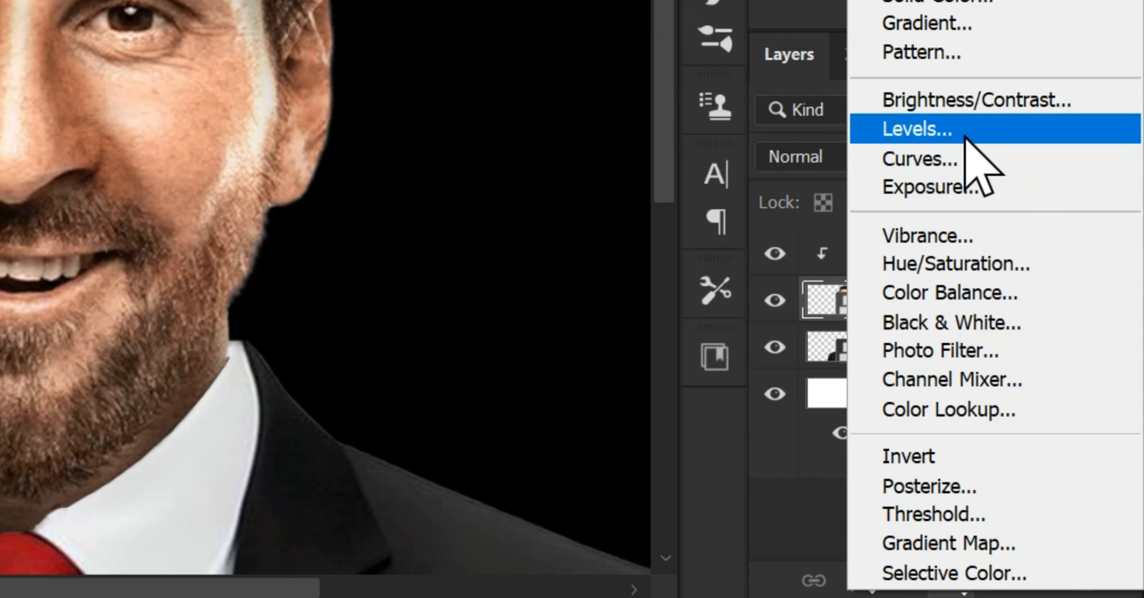
{"action": "left_click", "coordinate": [963, 159]}
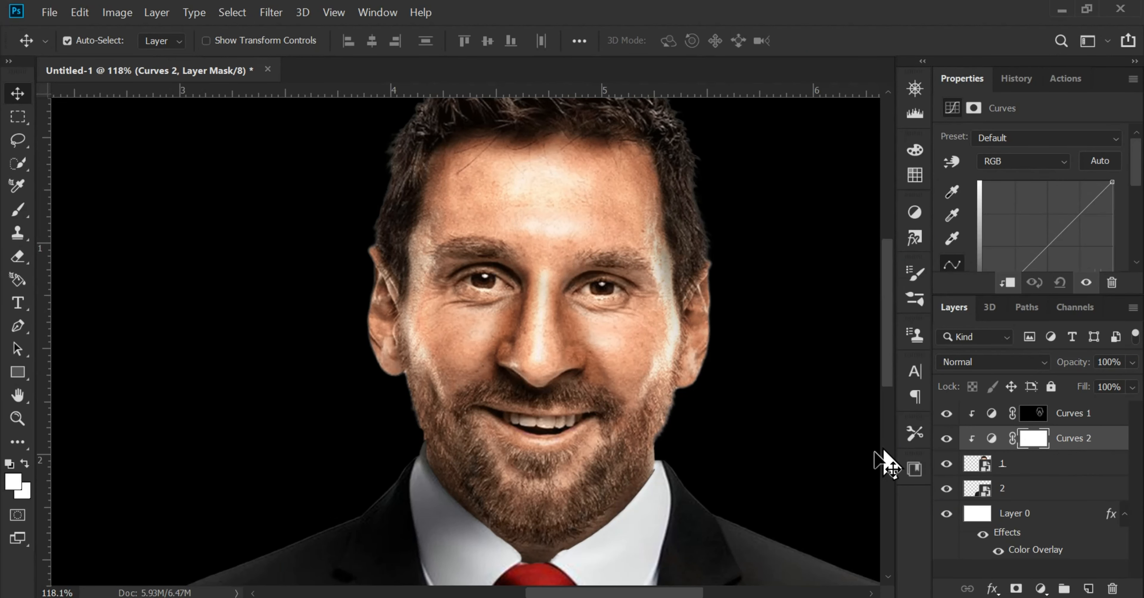
{"action": "left_click_drag", "start_coordinate": [1108, 187], "coordinate": [1082, 176]}
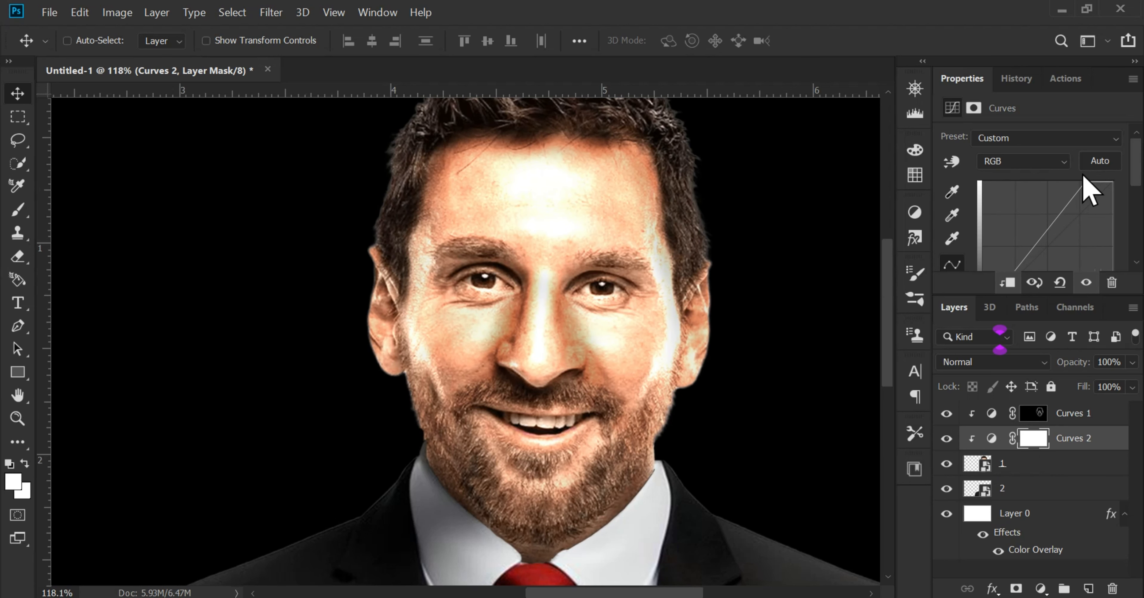
Invert the brightening Curves mask to black and ready the Brush tool with white as the foreground color
{"action": "key", "text": "ctrl+i"}
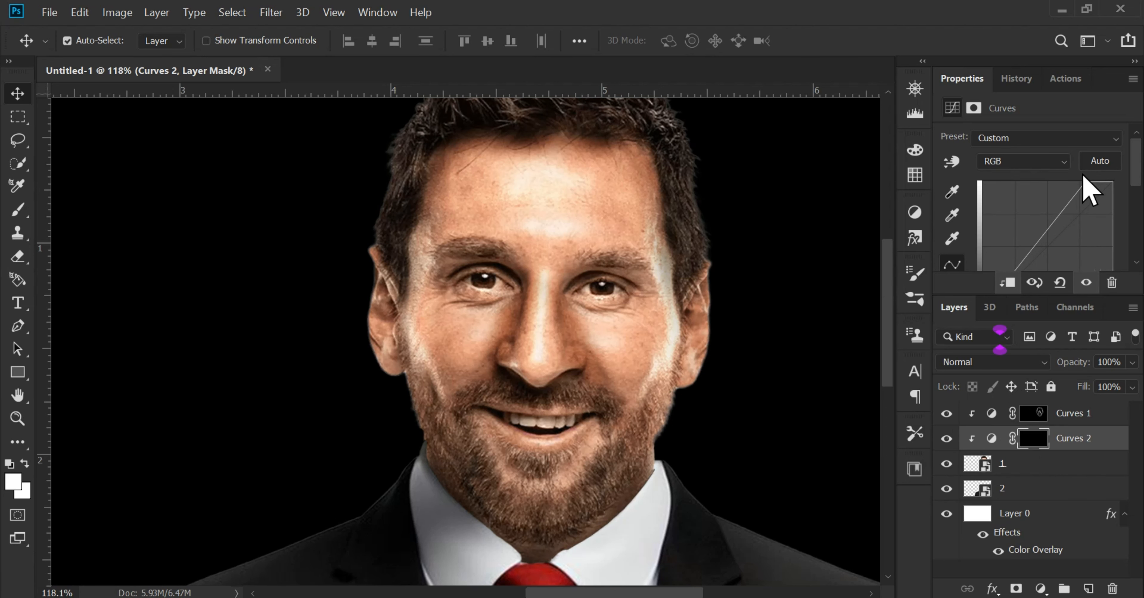
{"action": "left_click", "coordinate": [11, 483]}
{"action": "left_click", "coordinate": [1029, 202]}
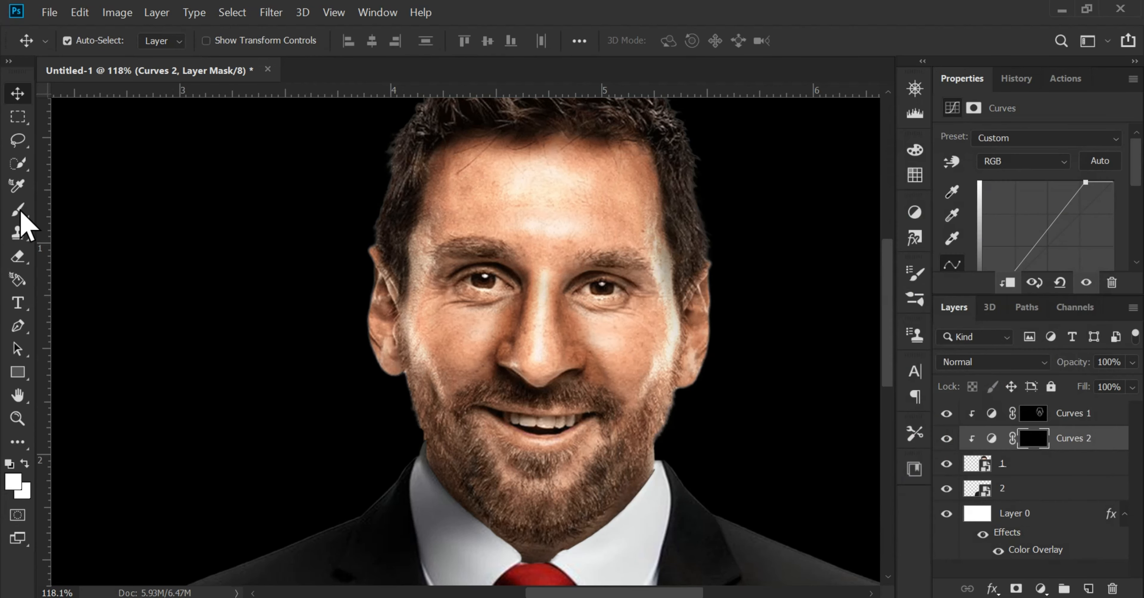
{"action": "left_click", "coordinate": [20, 211]}
Paint highlights onto the brightening Curves mask over the forehead, cheeks, sides of the face, nose and chin
{"action": "mouse_move", "coordinate": [415, 210]}
{"action": "left_mouse_down"}
{"action": "mouse_move", "coordinate": [347, 291]}
{"action": "mouse_move", "coordinate": [332, 340]}
{"action": "left_mouse_up"}
{"action": "scroll", "coordinate": [468, 284], "scroll_direction": "up", "scroll_amount": 2}
{"action": "left_click_drag", "start_coordinate": [468, 289], "coordinate": [518, 224]}
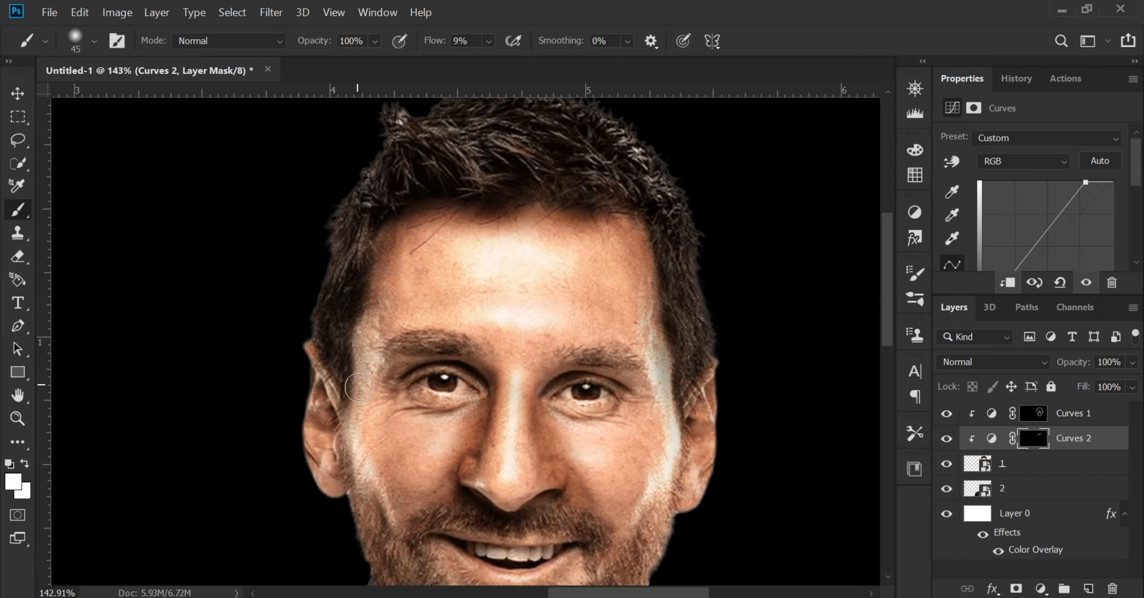
{"action": "mouse_move", "coordinate": [657, 381]}
{"action": "left_mouse_down"}
{"action": "mouse_move", "coordinate": [657, 431]}
{"action": "mouse_move", "coordinate": [630, 526]}
{"action": "left_mouse_up"}
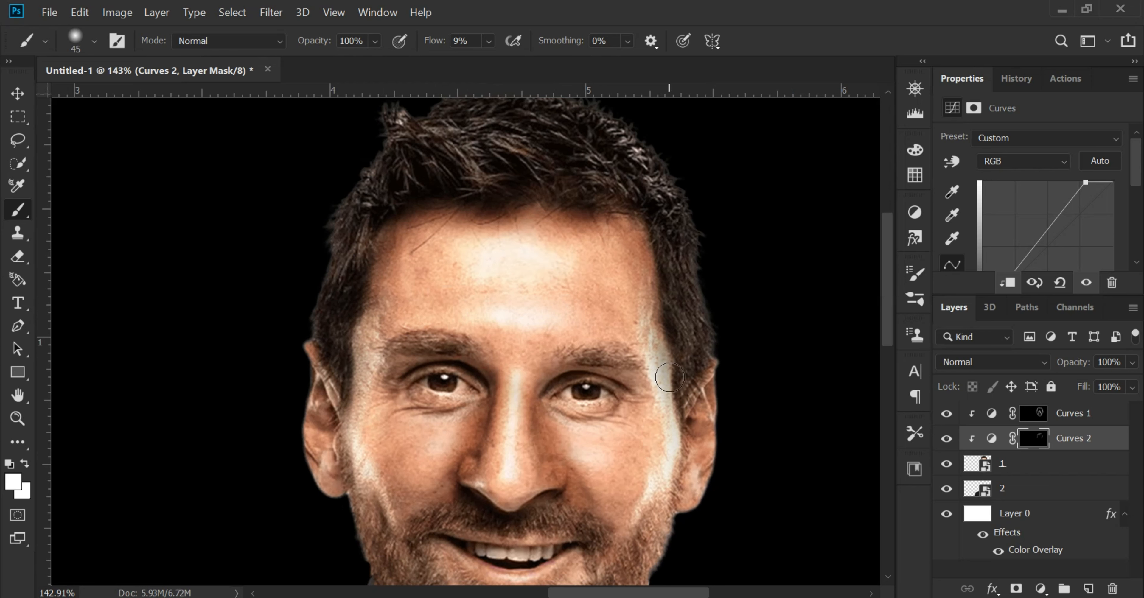
{"action": "left_click_drag", "start_coordinate": [569, 413], "coordinate": [580, 433]}
{"action": "left_click_drag", "start_coordinate": [365, 483], "coordinate": [342, 366]}
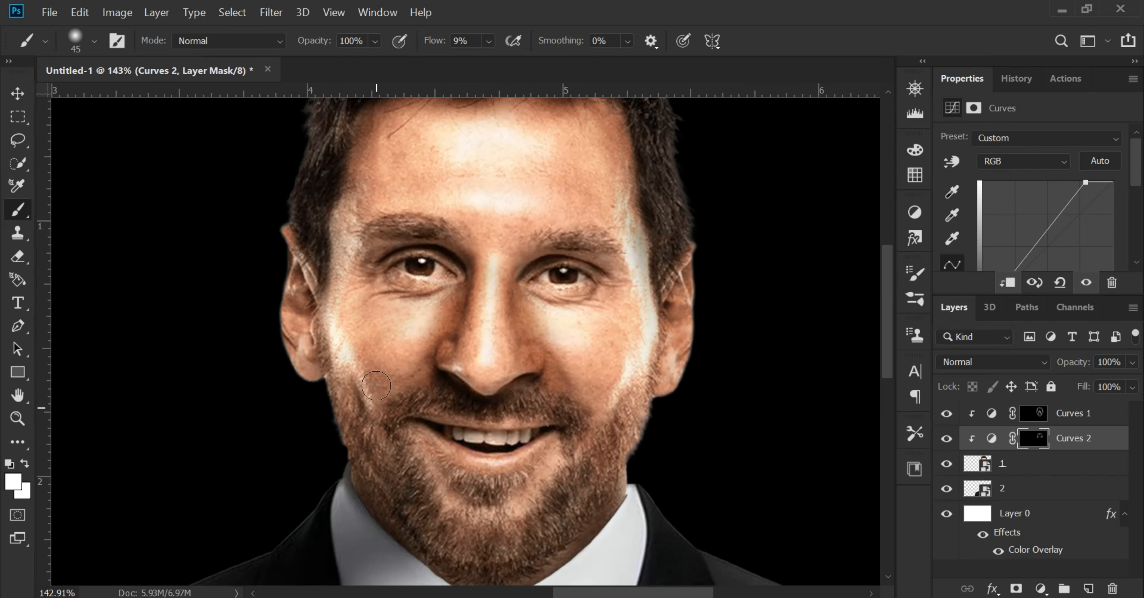
{"action": "left_click_drag", "start_coordinate": [639, 268], "coordinate": [662, 391]}
{"action": "left_click_drag", "start_coordinate": [430, 249], "coordinate": [485, 258]}
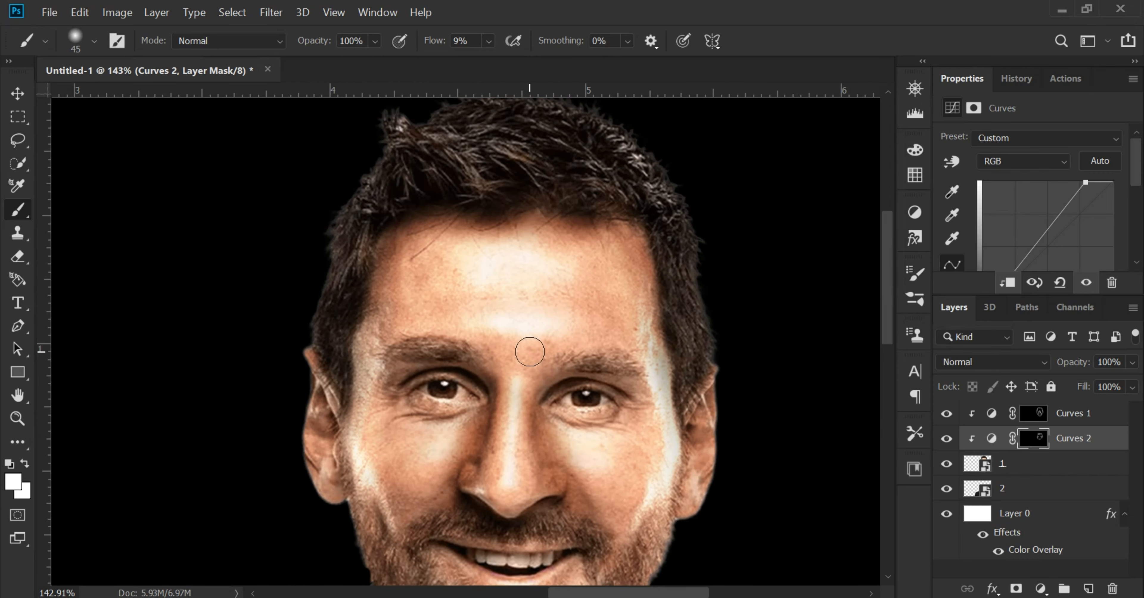
{"action": "left_click_drag", "start_coordinate": [524, 492], "coordinate": [520, 356]}
{"action": "mouse_move", "coordinate": [531, 477]}
{"action": "left_mouse_down"}
{"action": "mouse_move", "coordinate": [555, 417]}
{"action": "mouse_move", "coordinate": [546, 562]}
{"action": "left_mouse_up"}
Fit the whole canvas in view and toggle the brightening Curves layer to compare the face with and without highlights
{"action": "key", "text": "ctrl+0"}
{"action": "left_click", "coordinate": [947, 439]}
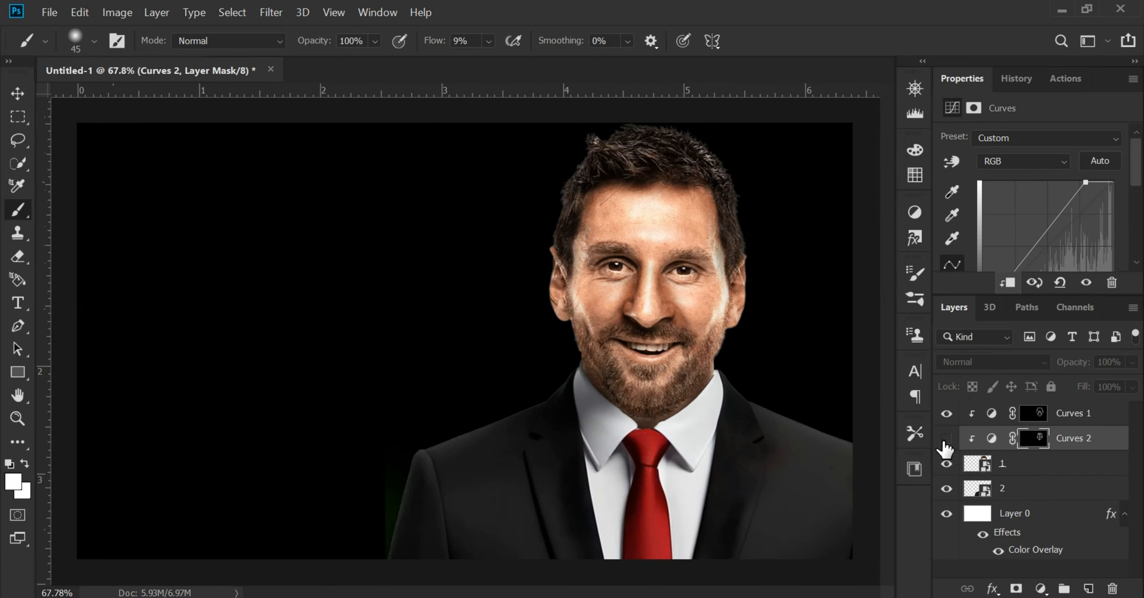
{"action": "left_click", "coordinate": [947, 439]}
{"action": "left_click", "coordinate": [947, 439]}
{"action": "left_click", "coordinate": [947, 439]}
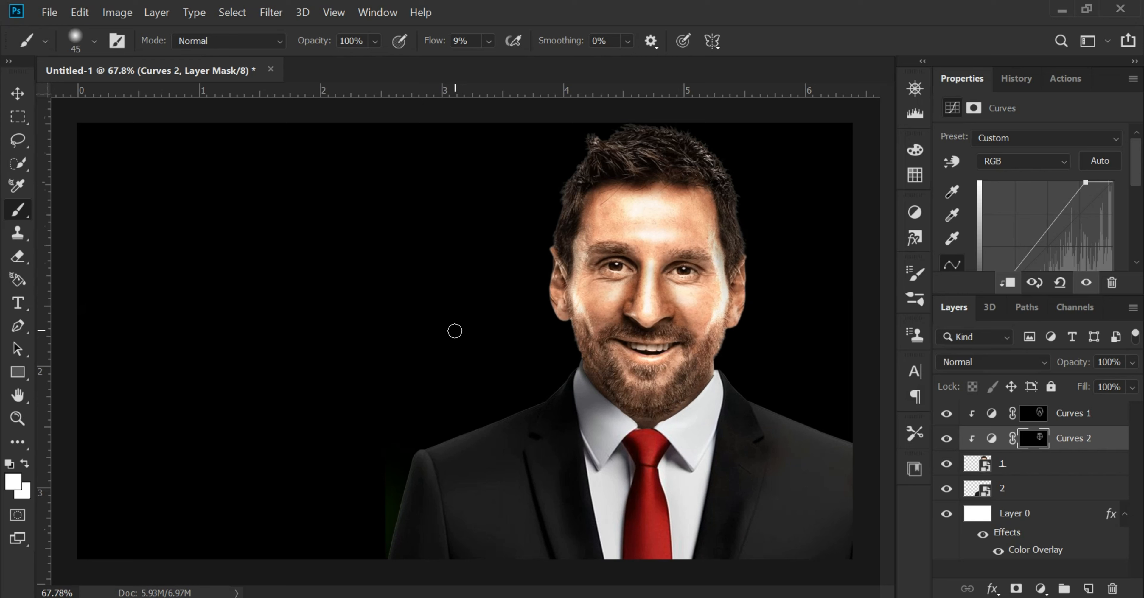
Place the green dollar sign image 4.jpg behind the suit and move it across so it sits behind the head
{"action": "left_click", "coordinate": [672, 597]}
{"action": "left_click", "coordinate": [405, 272]}
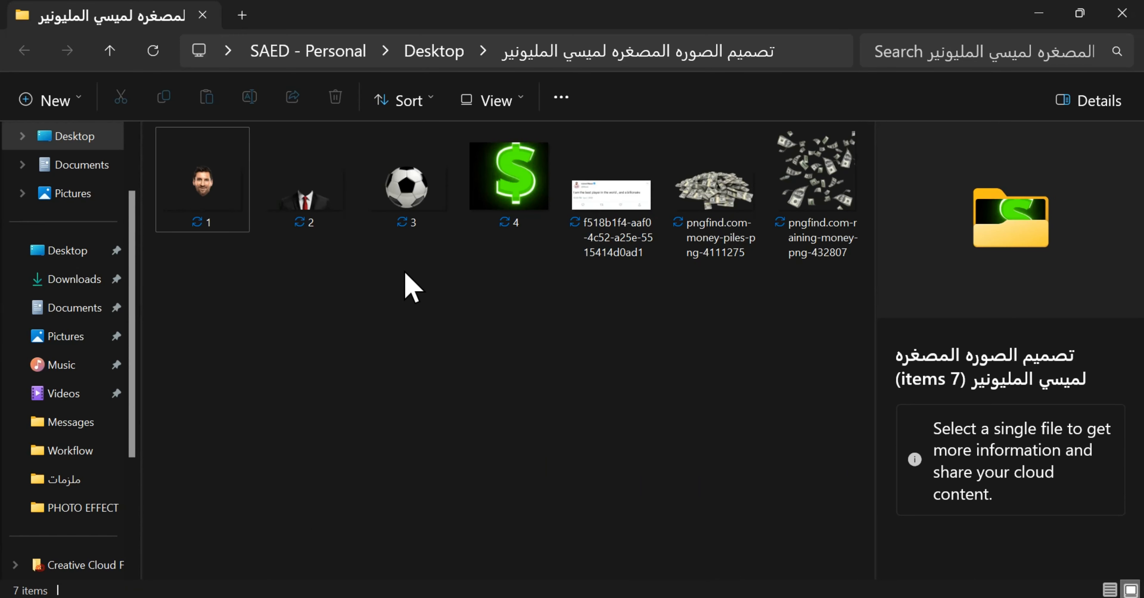
{"action": "left_click_drag", "start_coordinate": [509, 177], "coordinate": [457, 298]}
{"action": "left_click_drag", "start_coordinate": [1028, 456], "coordinate": [1104, 529]}
{"action": "left_click", "coordinate": [524, 340]}
{"action": "left_click", "coordinate": [687, 271]}
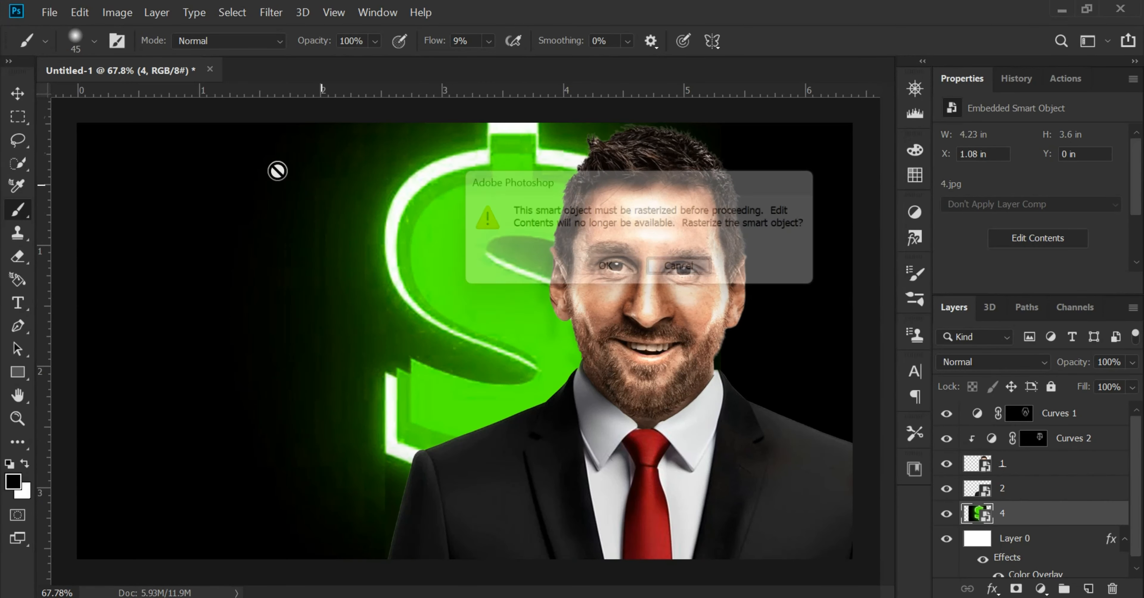
{"action": "left_click", "coordinate": [18, 93]}
{"action": "left_click_drag", "start_coordinate": [457, 263], "coordinate": [578, 261]}
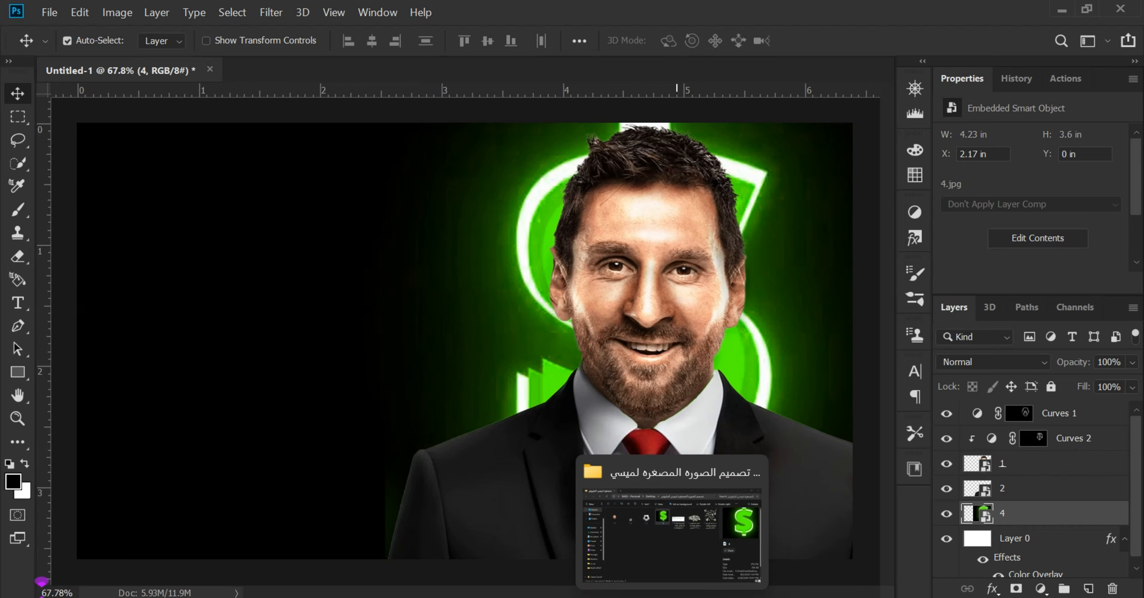
Place the soccer ball image 3.png from the project folder between the suit and the dollar sign layers
{"action": "left_click", "coordinate": [672, 597]}
{"action": "left_click_drag", "start_coordinate": [406, 186], "coordinate": [431, 353]}
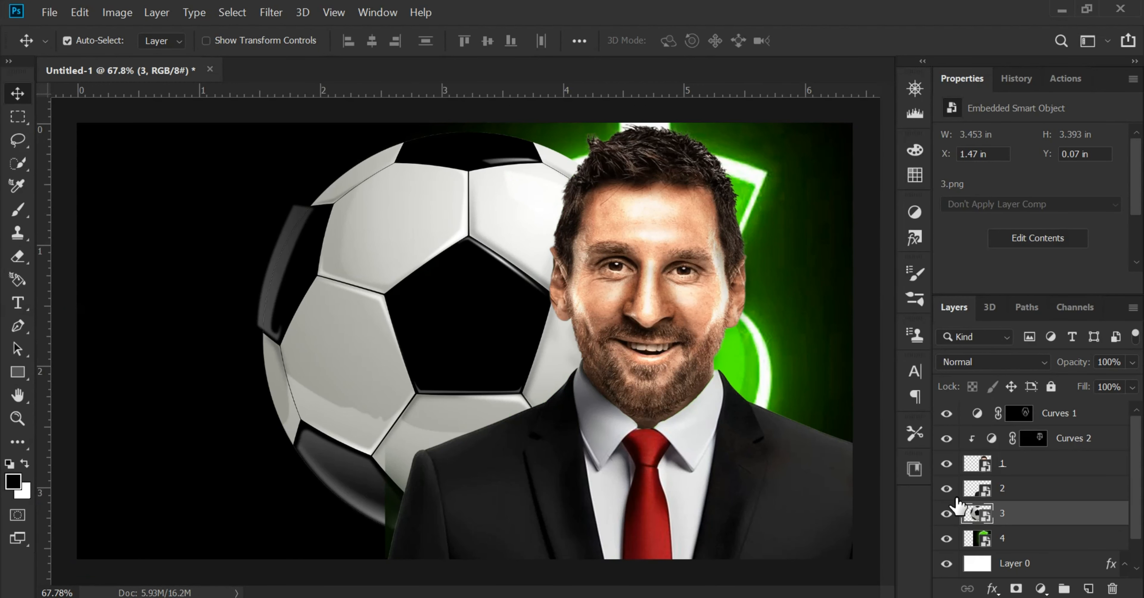
Move the soccer ball into the canvas's lower-left corner and add a green Screen drop shadow with 100% opacity, 35% spread and 18 px size
{"action": "left_click_drag", "start_coordinate": [437, 274], "coordinate": [188, 509]}
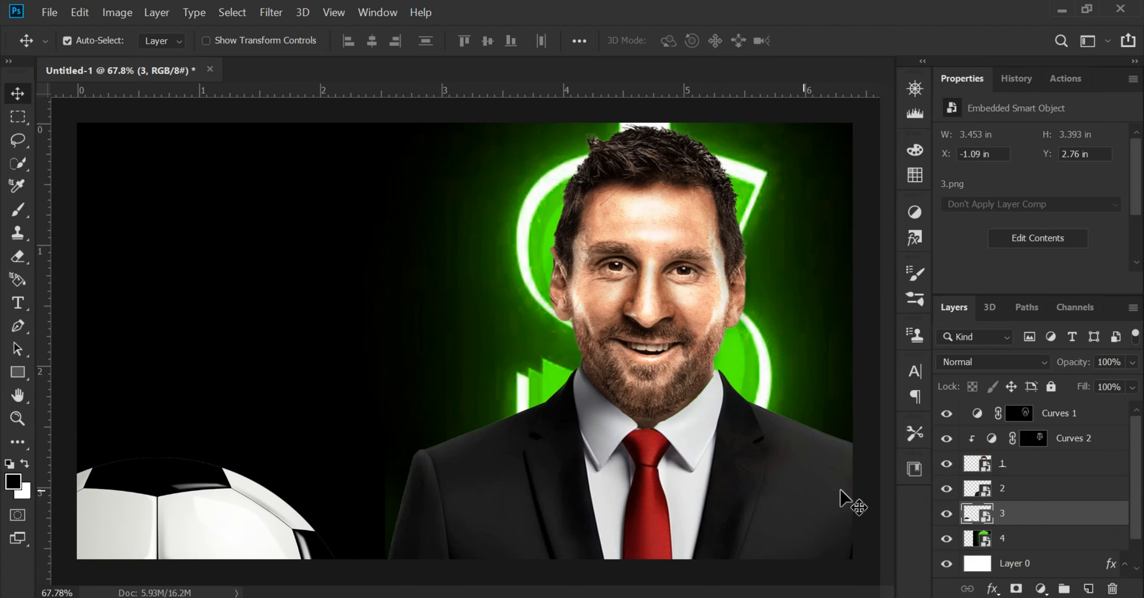
{"action": "left_click", "coordinate": [995, 593]}
{"action": "left_click", "coordinate": [1007, 584]}
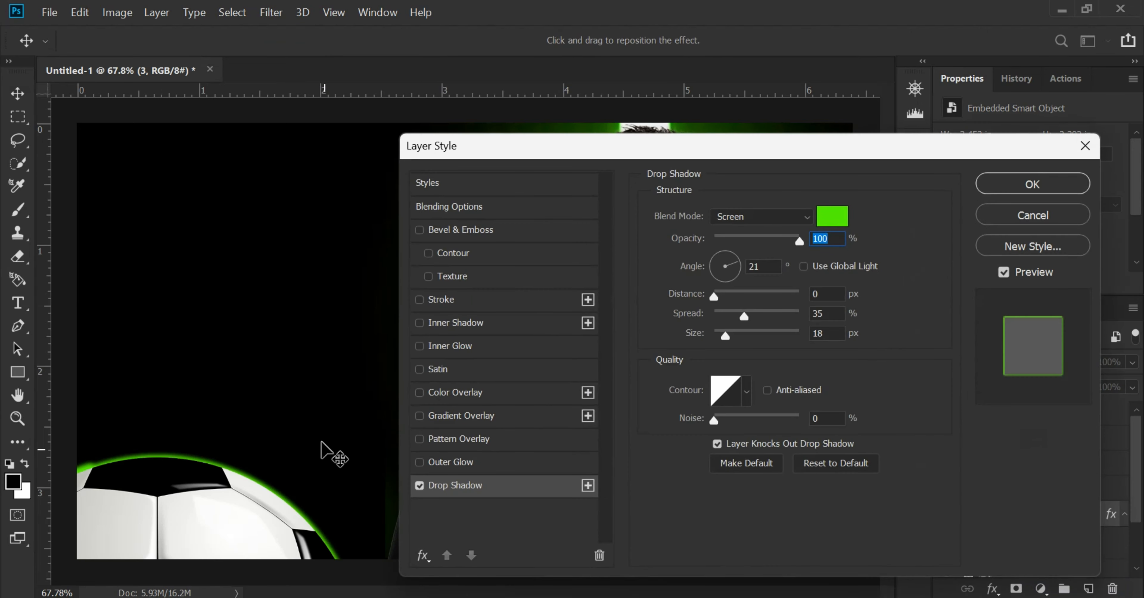
{"action": "left_click", "coordinate": [999, 188]}
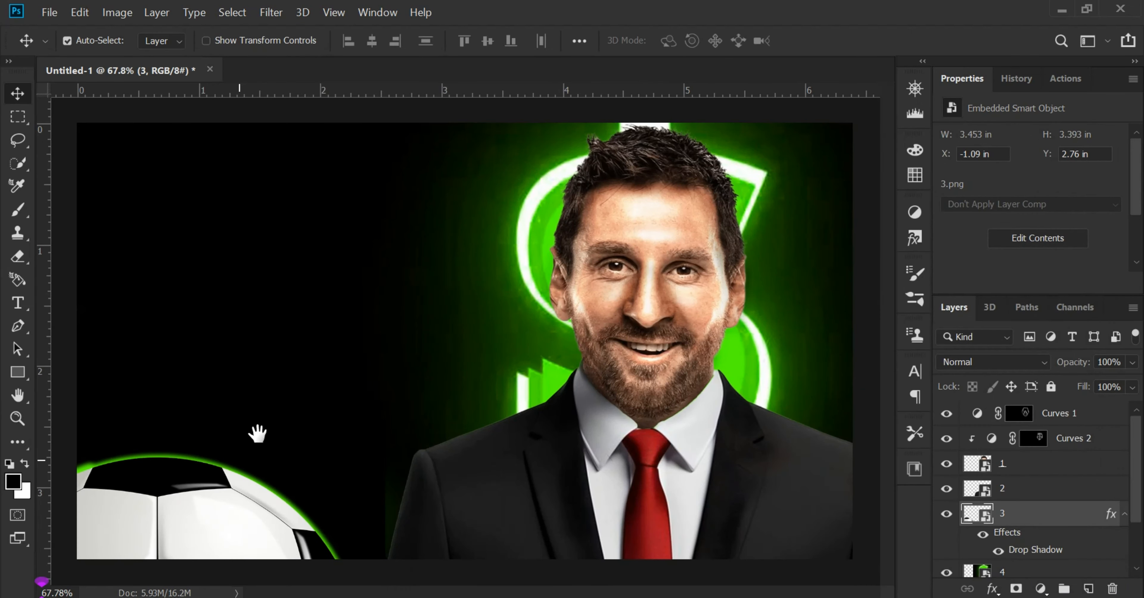
{"action": "left_click_drag", "start_coordinate": [160, 487], "coordinate": [168, 487]}
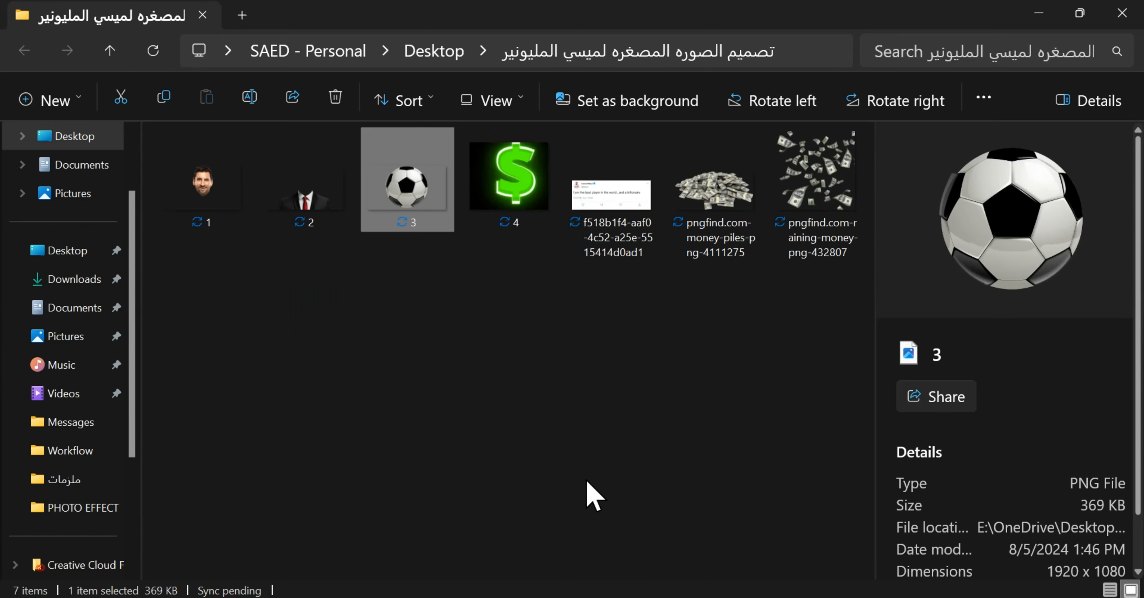
Place the money pile image pngfind.com-money-piles-png-4111275 above all layers and move it down in front of the suit
{"action": "left_click", "coordinate": [594, 496]}
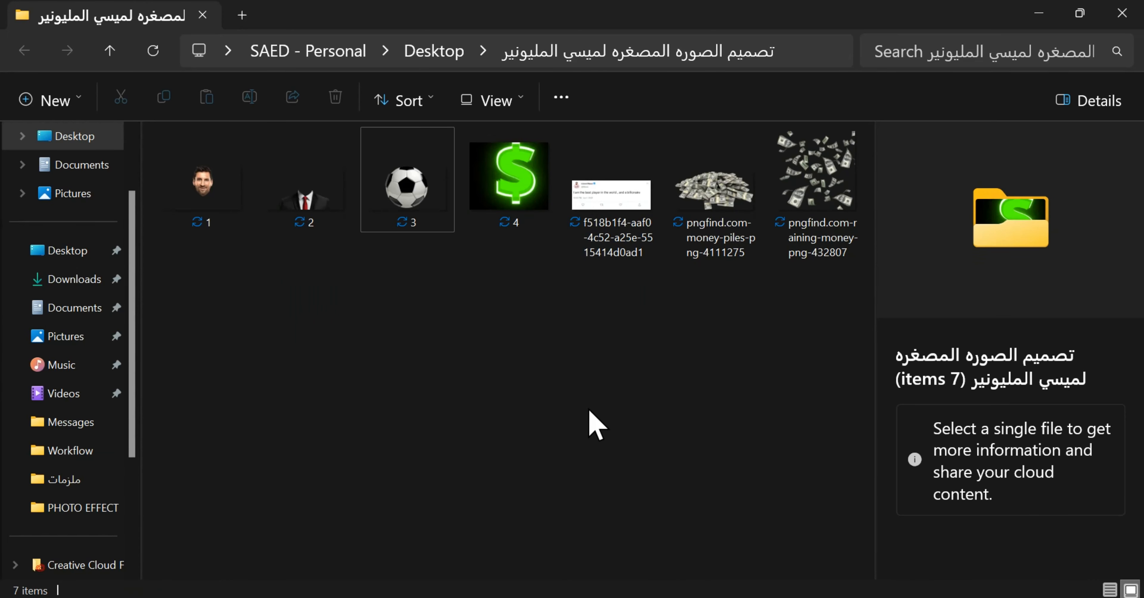
{"action": "left_click_drag", "start_coordinate": [715, 191], "coordinate": [695, 531]}
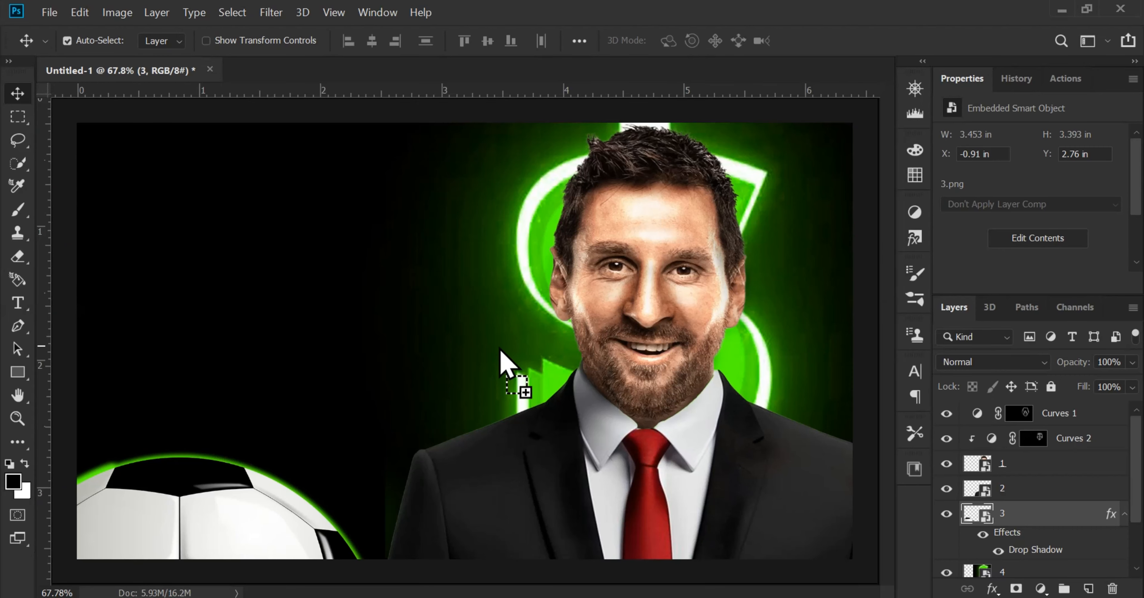
{"action": "left_click_drag", "start_coordinate": [1047, 527], "coordinate": [1008, 411]}
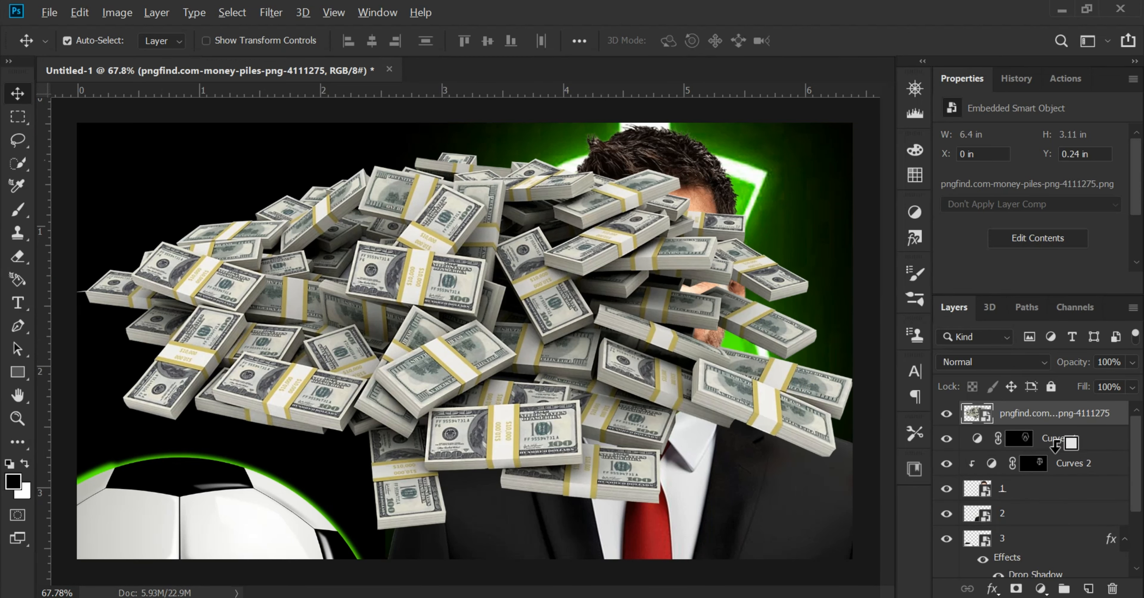
{"action": "left_click_drag", "start_coordinate": [615, 318], "coordinate": [602, 514]}
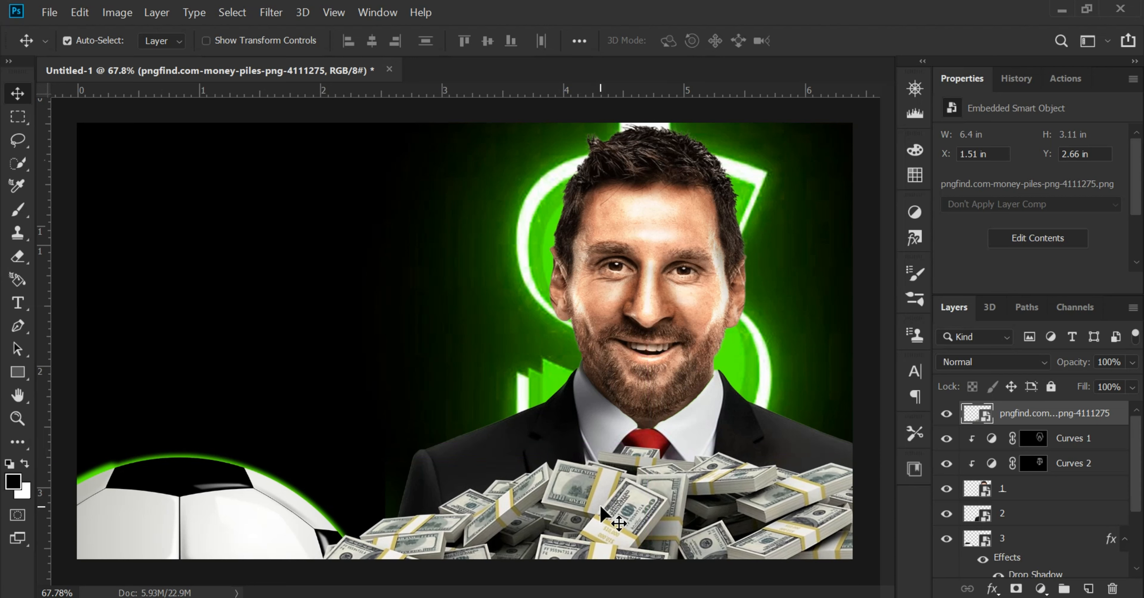
Colorize the money pile green with Hue/Saturation at hue 102, saturation 58 and lightness -39
{"action": "key", "text": "ctrl+u"}
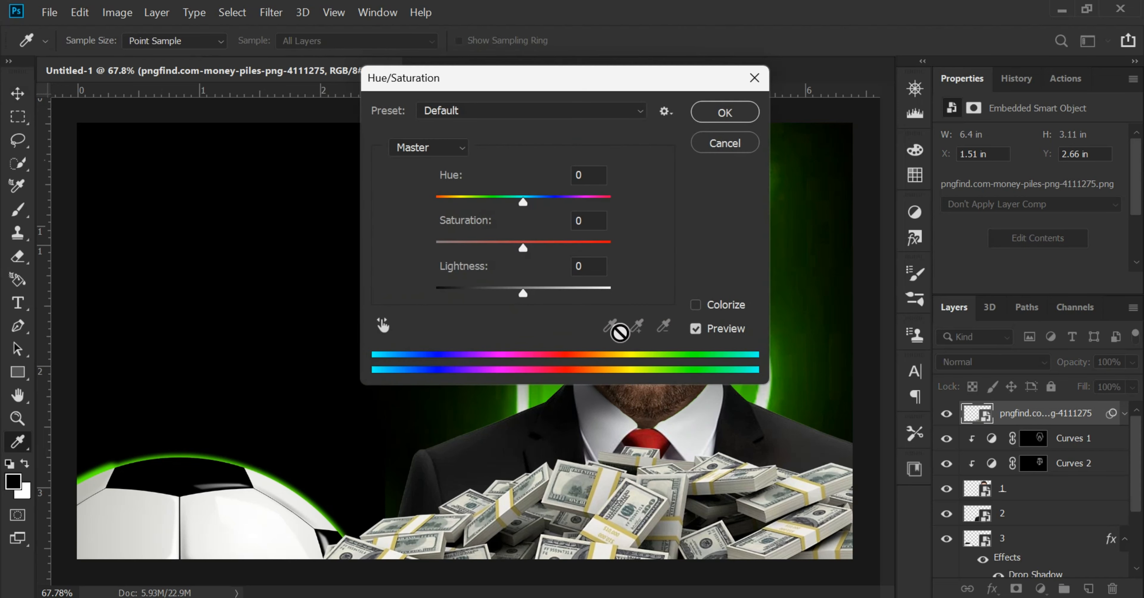
{"action": "left_click", "coordinate": [697, 305]}
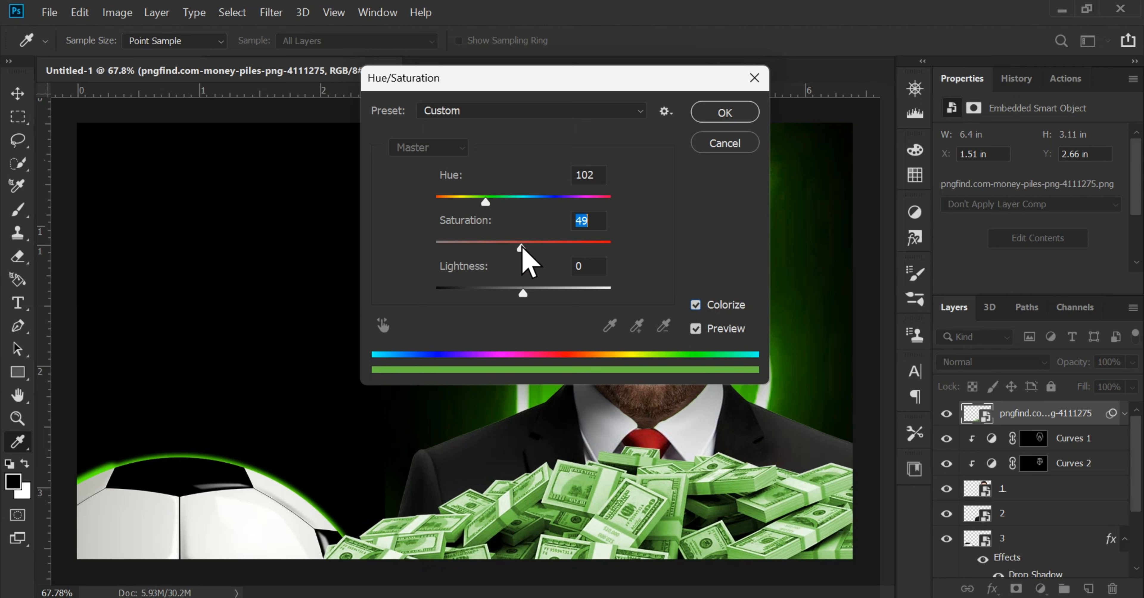
{"action": "left_click_drag", "start_coordinate": [525, 294], "coordinate": [493, 297]}
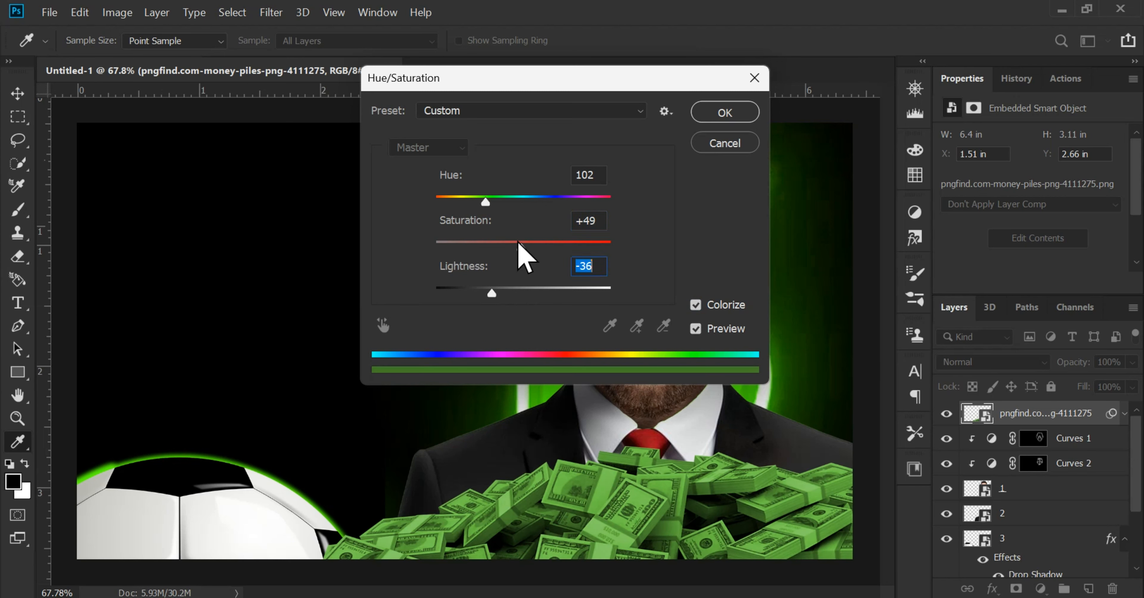
{"action": "left_click_drag", "start_coordinate": [518, 242], "coordinate": [533, 253]}
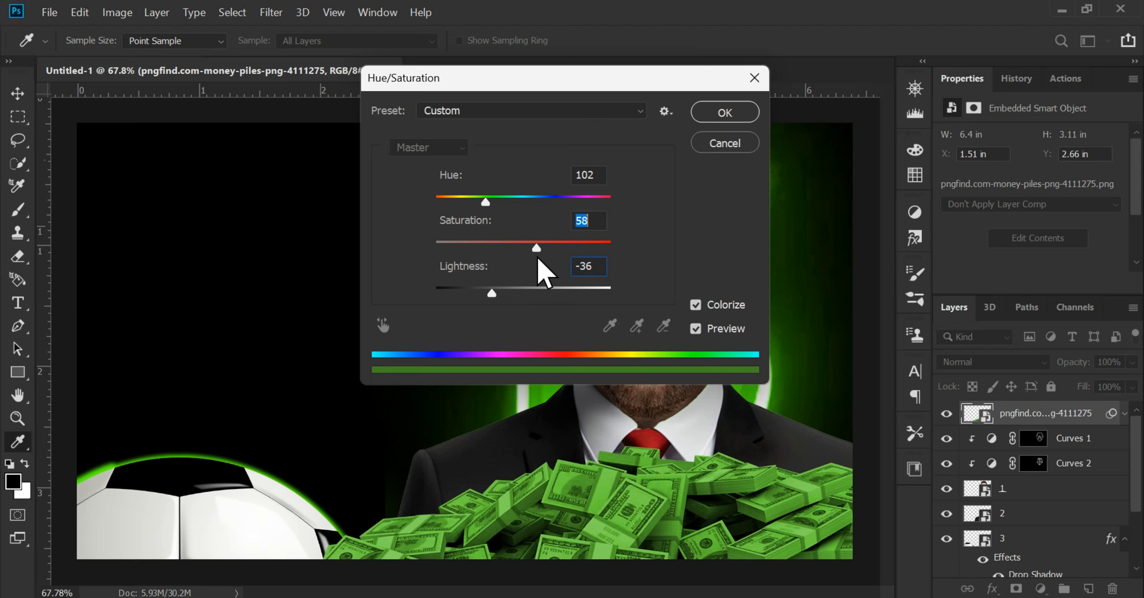
{"action": "left_click_drag", "start_coordinate": [493, 296], "coordinate": [491, 297]}
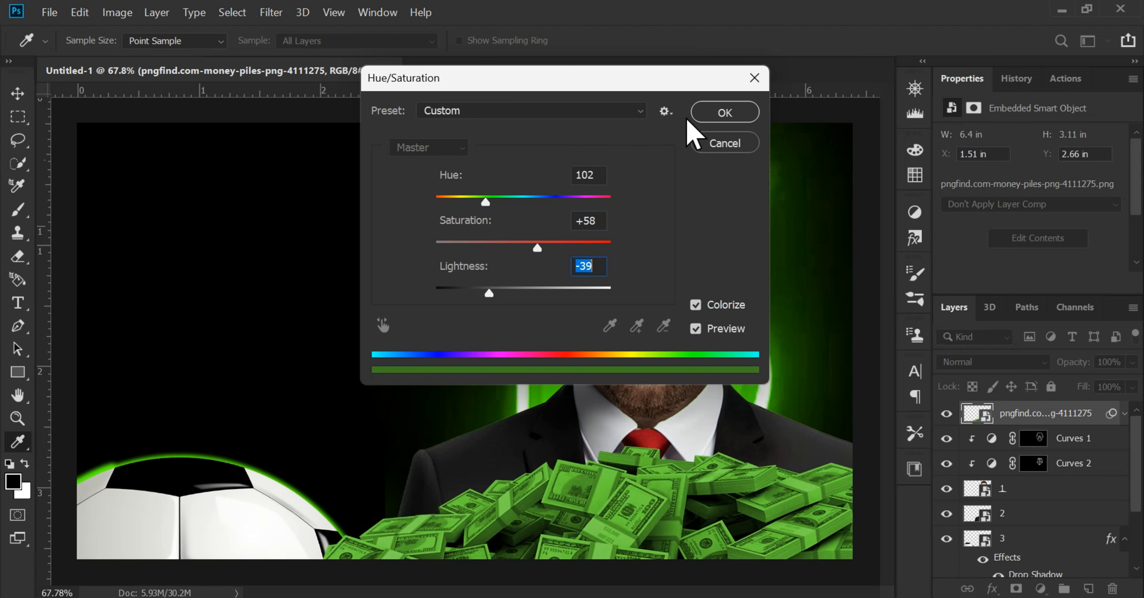
{"action": "left_click", "coordinate": [713, 114]}
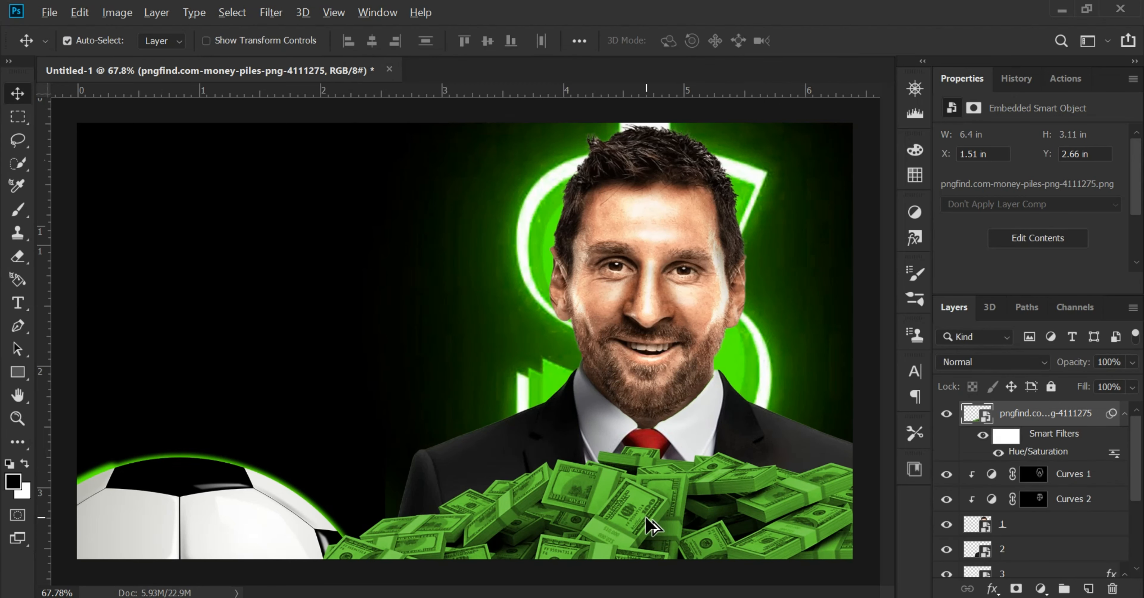
Duplicate the green money pile, put the copy between the suit and soccer ball layers, and position it behind the shoulders
{"action": "left_click_drag", "start_coordinate": [627, 512], "coordinate": [467, 437]}
{"action": "left_click_drag", "start_coordinate": [441, 417], "coordinate": [438, 416]}
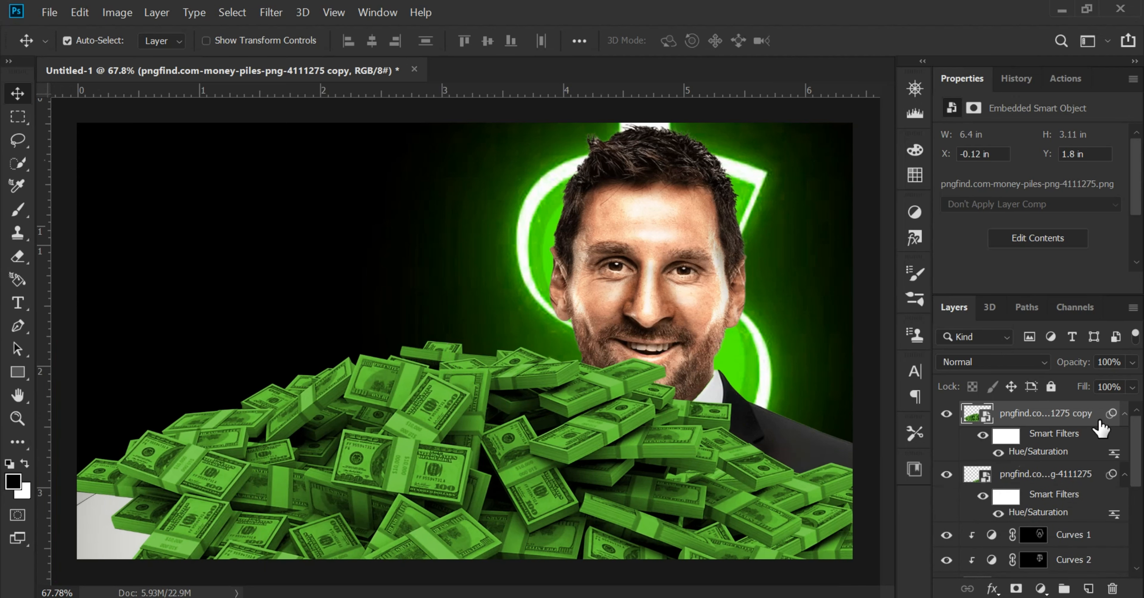
{"action": "left_click_drag", "start_coordinate": [1071, 419], "coordinate": [1032, 496]}
{"action": "left_click_drag", "start_coordinate": [338, 434], "coordinate": [500, 470]}
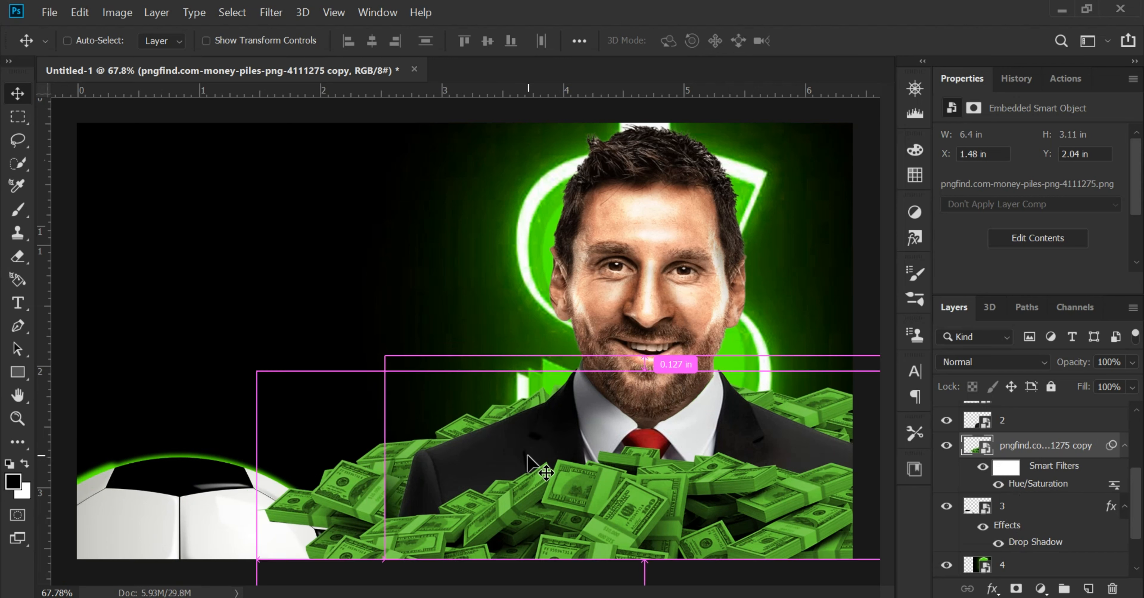
Scale the money pile copy down to about 14.5% and reposition it beside the suit, overlapping the soccer ball
{"action": "key", "text": "ctrl+t"}
{"action": "left_click", "coordinate": [646, 270]}
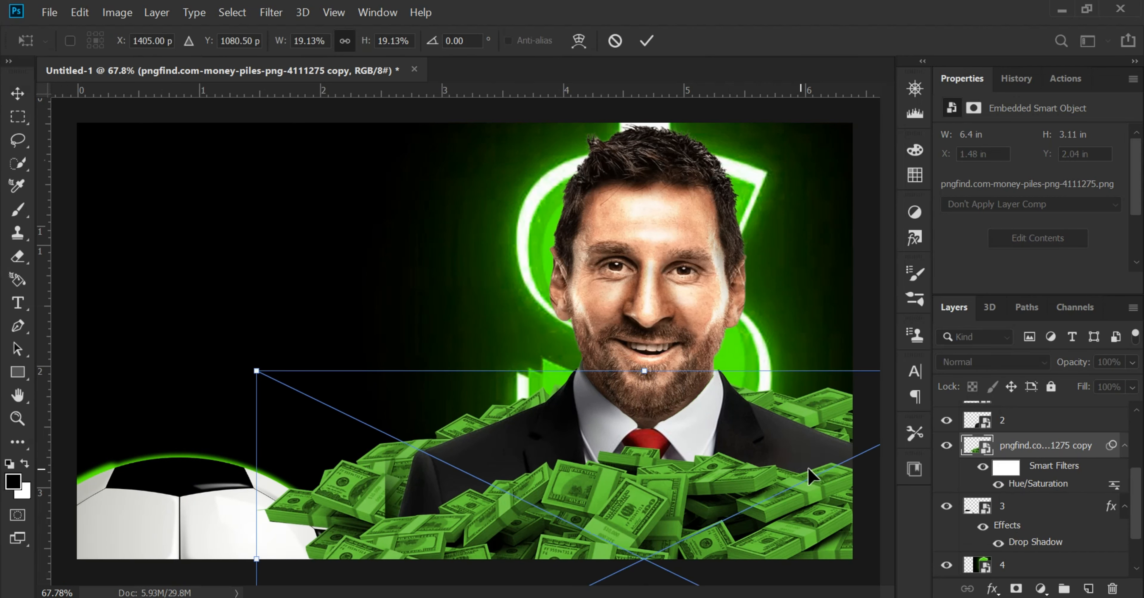
{"action": "left_click_drag", "start_coordinate": [648, 371], "coordinate": [621, 509]}
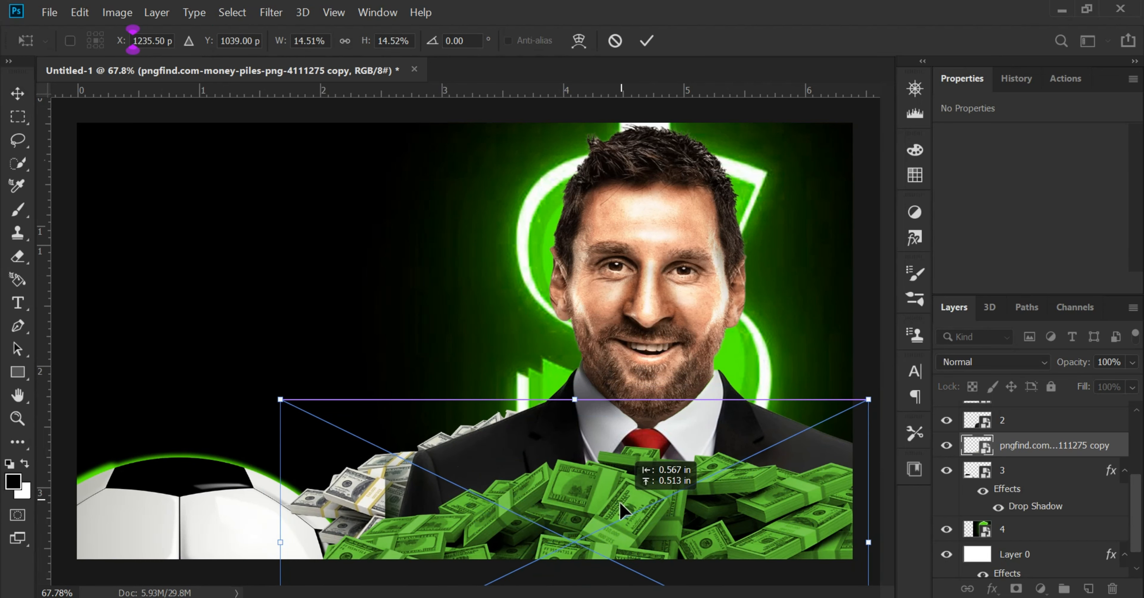
{"action": "left_click", "coordinate": [647, 41]}
{"action": "scroll", "coordinate": [471, 428], "scroll_direction": "up", "scroll_amount": 4}
{"action": "left_click_drag", "start_coordinate": [471, 428], "coordinate": [513, 311]}
{"action": "mouse_move", "coordinate": [330, 396]}
{"action": "left_mouse_down"}
{"action": "mouse_move", "coordinate": [377, 373]}
{"action": "mouse_move", "coordinate": [375, 398]}
{"action": "mouse_move", "coordinate": [351, 375]}
{"action": "mouse_move", "coordinate": [334, 376]}
{"action": "mouse_move", "coordinate": [344, 392]}
{"action": "left_mouse_up"}
{"action": "scroll", "coordinate": [344, 392], "scroll_direction": "down", "scroll_amount": 3}
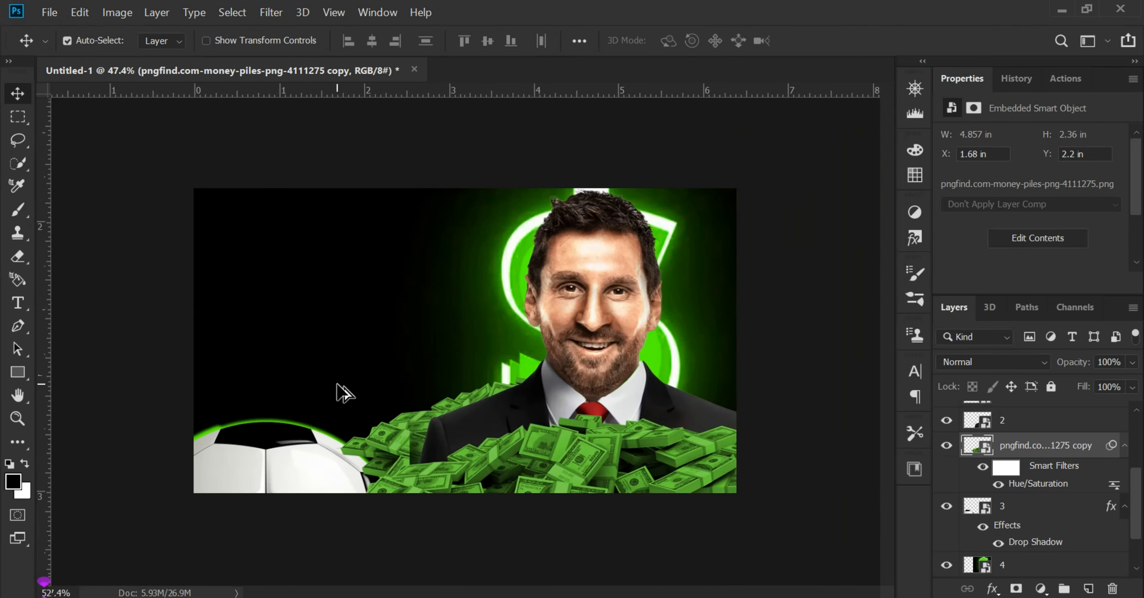
Enlarge the money pile copy to about 5.84 in wide so it extends behind both shoulders
{"action": "scroll", "coordinate": [344, 393], "scroll_direction": "up", "scroll_amount": 2}
{"action": "key", "text": "ctrl+t"}
{"action": "left_click", "coordinate": [627, 269]}
{"action": "scroll", "coordinate": [698, 449], "scroll_direction": "down", "scroll_amount": 3}
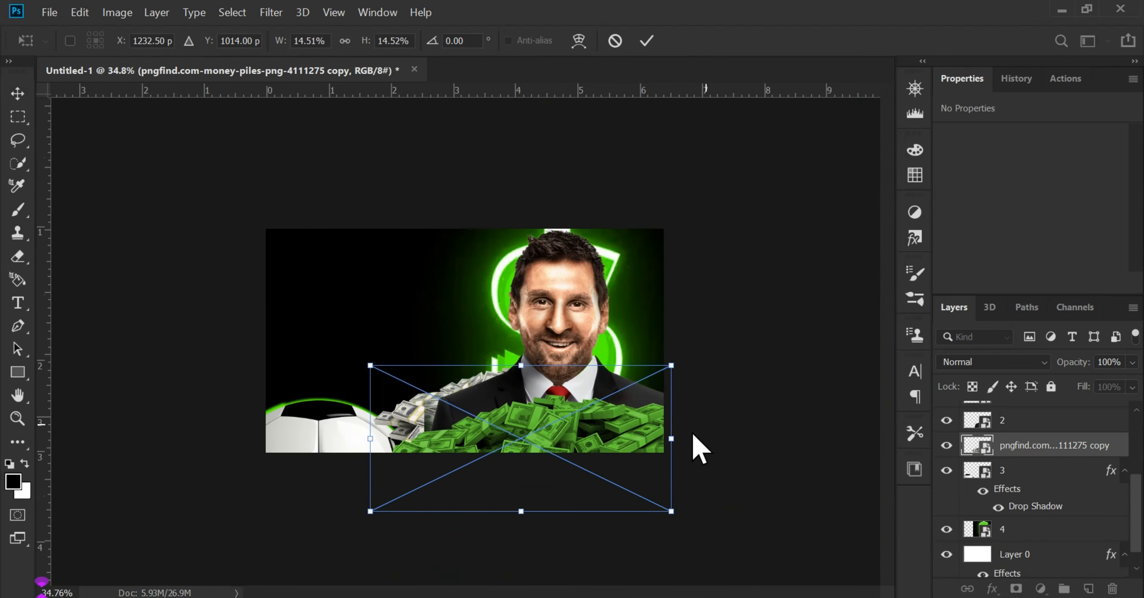
{"action": "left_click_drag", "start_coordinate": [671, 438], "coordinate": [734, 437]}
{"action": "mouse_move", "coordinate": [614, 389]}
{"action": "left_mouse_down"}
{"action": "mouse_move", "coordinate": [618, 402]}
{"action": "mouse_move", "coordinate": [605, 387]}
{"action": "mouse_move", "coordinate": [604, 403]}
{"action": "mouse_move", "coordinate": [609, 391]}
{"action": "left_mouse_up"}
{"action": "key", "text": "Return"}
{"action": "scroll", "coordinate": [522, 433], "scroll_direction": "up", "scroll_amount": 3}
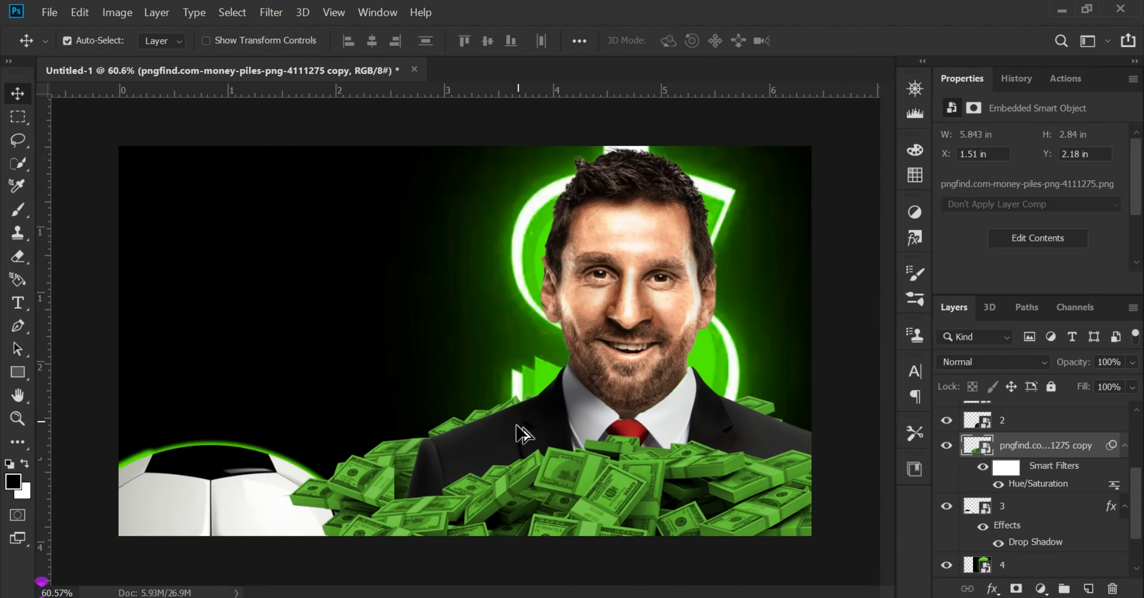
Place the raining money image pngfind.com-raining-money-png-432807 above the money pile copy, at the canvas's upper-left corner
{"action": "key", "text": "alt+Tab"}
{"action": "left_click_drag", "start_coordinate": [780, 191], "coordinate": [261, 142]}
{"action": "left_click_drag", "start_coordinate": [402, 279], "coordinate": [387, 228]}
Colorize the raining money green with Hue/Saturation at hue 102, saturation 50 and lightness -30
{"action": "key", "text": "ctrl+u"}
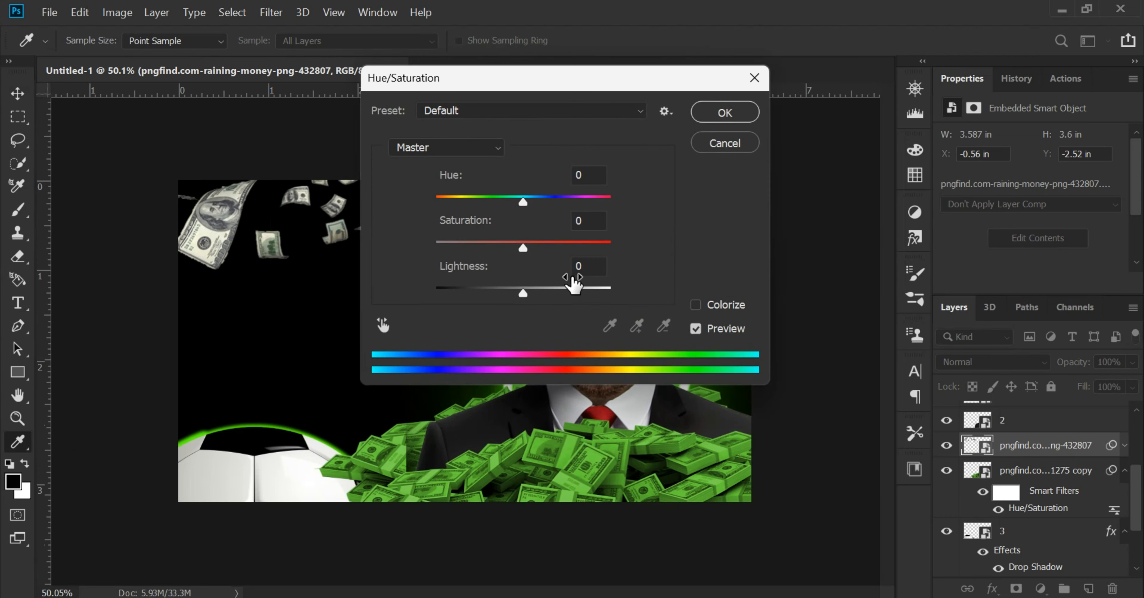
{"action": "left_click", "coordinate": [695, 305]}
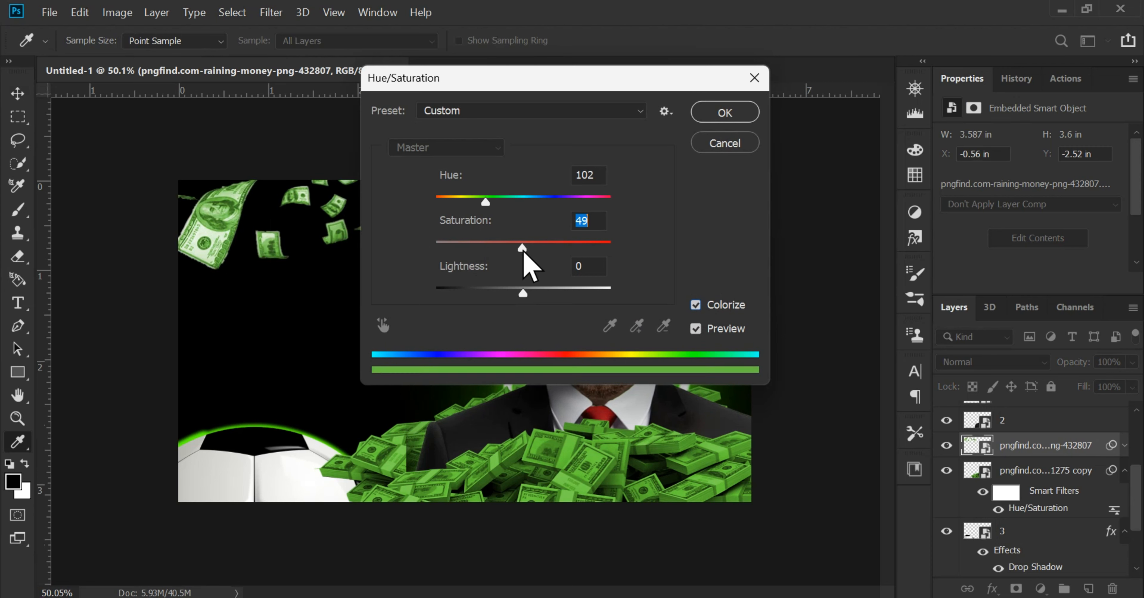
{"action": "left_click_drag", "start_coordinate": [514, 292], "coordinate": [499, 294]}
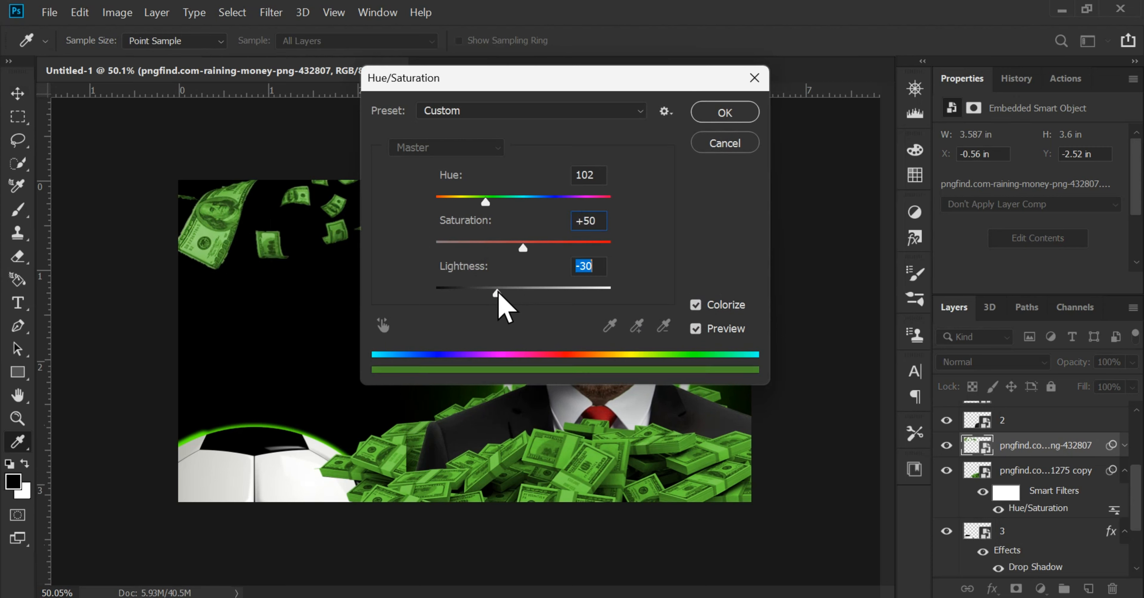
{"action": "left_click", "coordinate": [732, 118]}
Duplicate the raining money twice, with one copy across the upper right and the other over the left half of the canvas
{"action": "left_click_drag", "start_coordinate": [220, 230], "coordinate": [528, 206]}
{"action": "scroll", "coordinate": [466, 248], "scroll_direction": "up", "scroll_amount": 3}
{"action": "left_click_drag", "start_coordinate": [402, 218], "coordinate": [471, 571]}
{"action": "left_click", "coordinate": [513, 175]}
{"action": "scroll", "coordinate": [394, 239], "scroll_direction": "down", "scroll_amount": 1}
Rotate the second raining money copy and move its layer below the soccer ball, just above the dollar sign
{"action": "key", "text": "ctrl+t"}
{"action": "key", "text": "Return"}
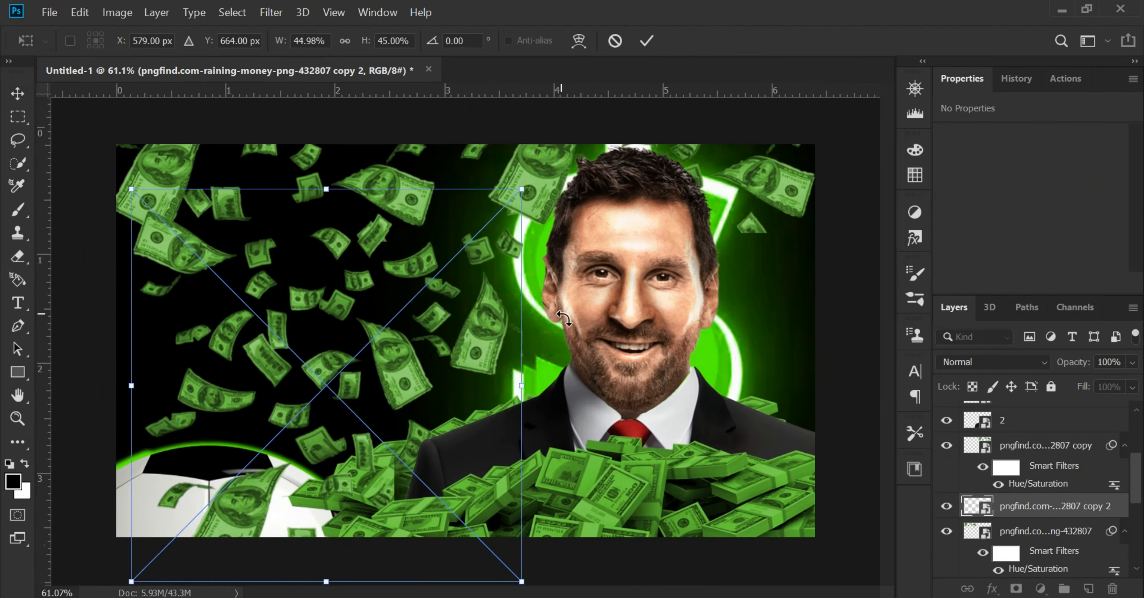
{"action": "left_click_drag", "start_coordinate": [546, 372], "coordinate": [353, 581]}
{"action": "key", "text": "Return"}
{"action": "mouse_move", "coordinate": [1033, 506]}
{"action": "left_mouse_down"}
{"action": "mouse_move", "coordinate": [1047, 567]}
{"action": "mouse_move", "coordinate": [1035, 523]}
{"action": "left_mouse_up"}
{"action": "left_click_drag", "start_coordinate": [1023, 433], "coordinate": [1023, 433]}
Scale the second raining money copy to about 3.29 in wide and lower it so the bills float above the soccer ball
{"action": "key", "text": "ctrl+t"}
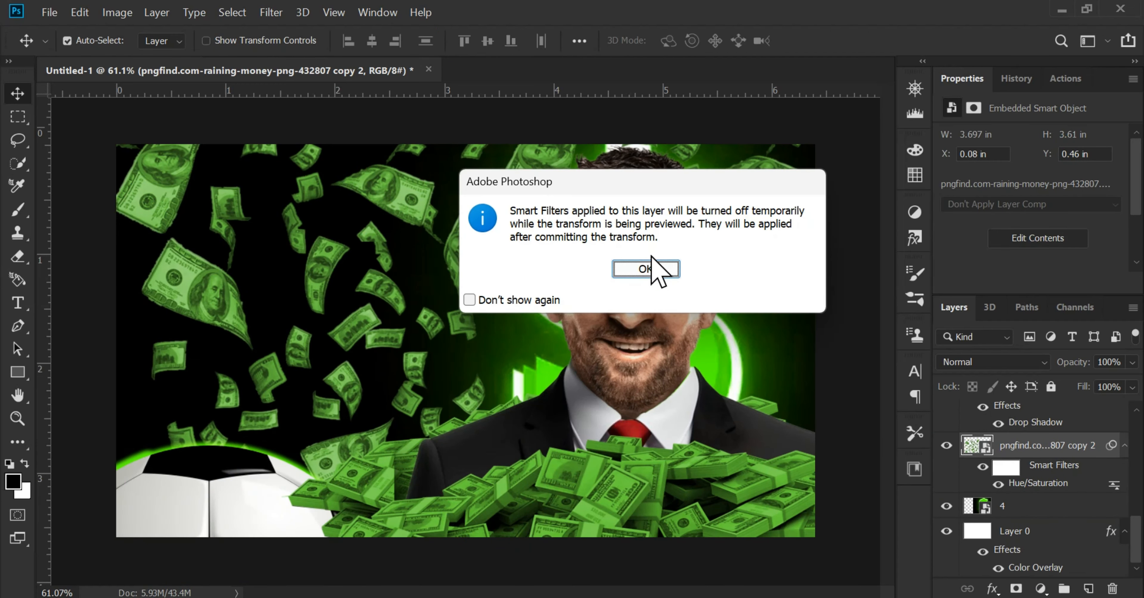
{"action": "left_click", "coordinate": [650, 264]}
{"action": "left_click_drag", "start_coordinate": [544, 391], "coordinate": [543, 375]}
{"action": "left_click_drag", "start_coordinate": [522, 387], "coordinate": [386, 390]}
{"action": "left_click_drag", "start_coordinate": [318, 384], "coordinate": [333, 415]}
{"action": "left_click_drag", "start_coordinate": [393, 516], "coordinate": [502, 591]}
{"action": "left_click_drag", "start_coordinate": [391, 427], "coordinate": [455, 375]}
{"action": "key", "text": "Return"}
{"action": "scroll", "coordinate": [395, 413], "scroll_direction": "up", "scroll_amount": 2}
{"action": "scroll", "coordinate": [480, 345], "scroll_direction": "down", "scroll_amount": 1}
{"action": "scroll", "coordinate": [373, 417], "scroll_direction": "up", "scroll_amount": 2}
{"action": "scroll", "coordinate": [551, 342], "scroll_direction": "down", "scroll_amount": 3}
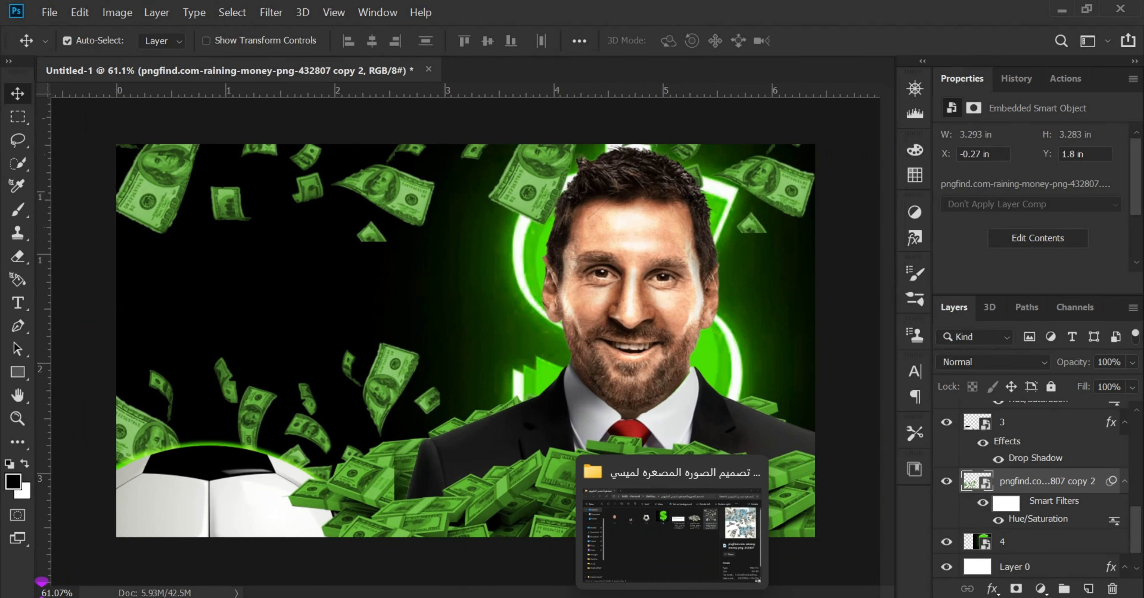
Place the tweet image f518b1f4-aaf0-4c52-a25e-5515414d0ad1 between the soccer ball and second raining money copy, and hide it
{"action": "left_click", "coordinate": [692, 597]}
{"action": "left_click", "coordinate": [566, 413]}
{"action": "left_click_drag", "start_coordinate": [611, 195], "coordinate": [662, 396]}
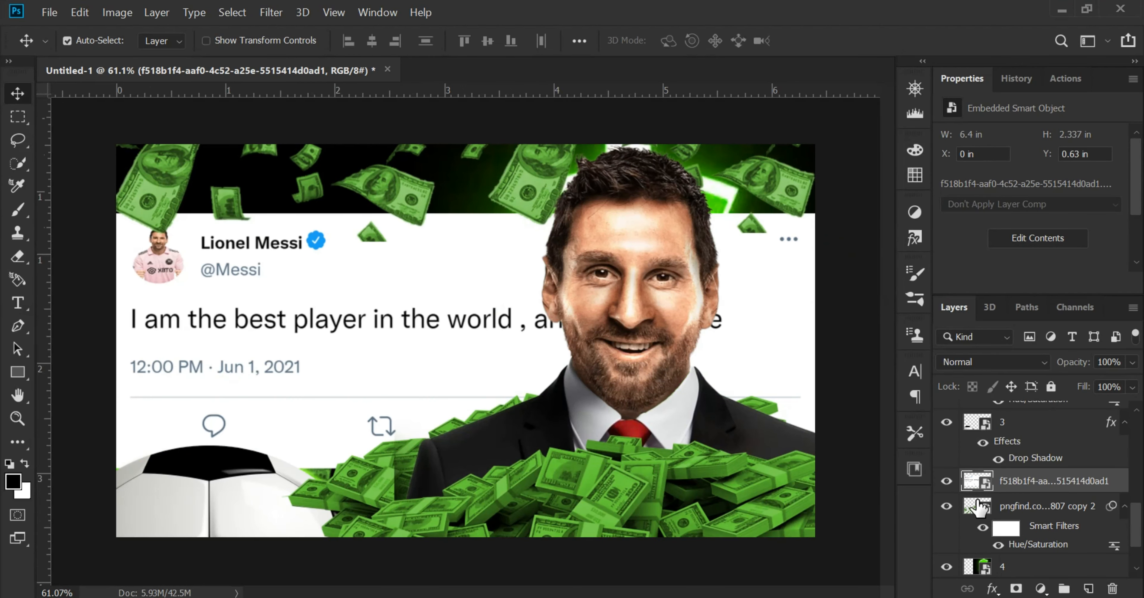
{"action": "left_click", "coordinate": [947, 482]}
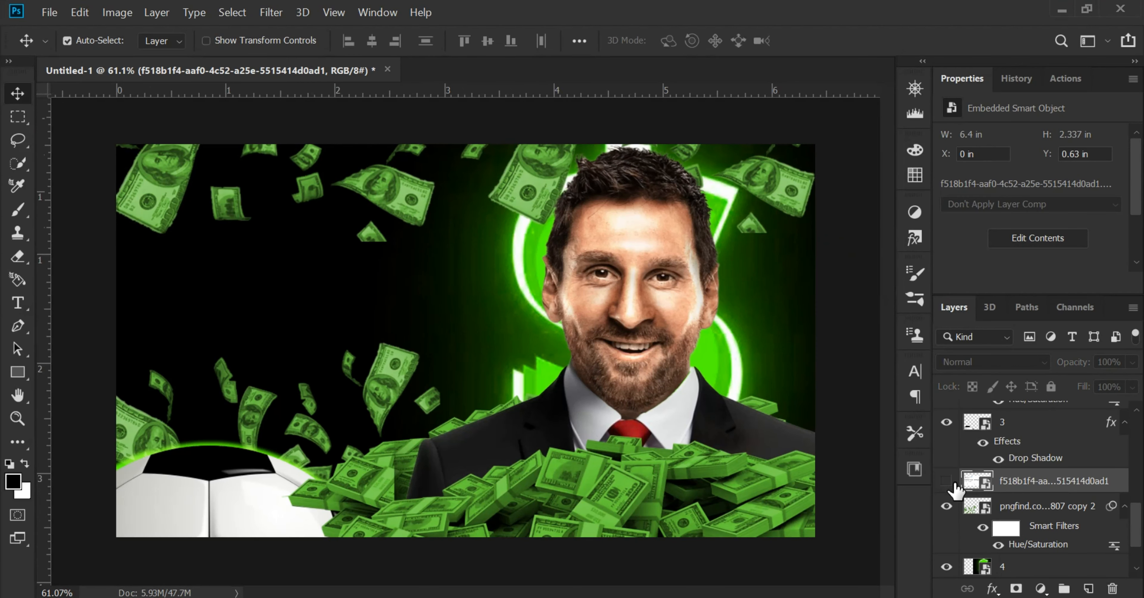
Draw a white 1284 × 310 px rectangle on a new layer across the canvas's left half and round its corners to 100 px
{"action": "left_click", "coordinate": [1087, 589]}
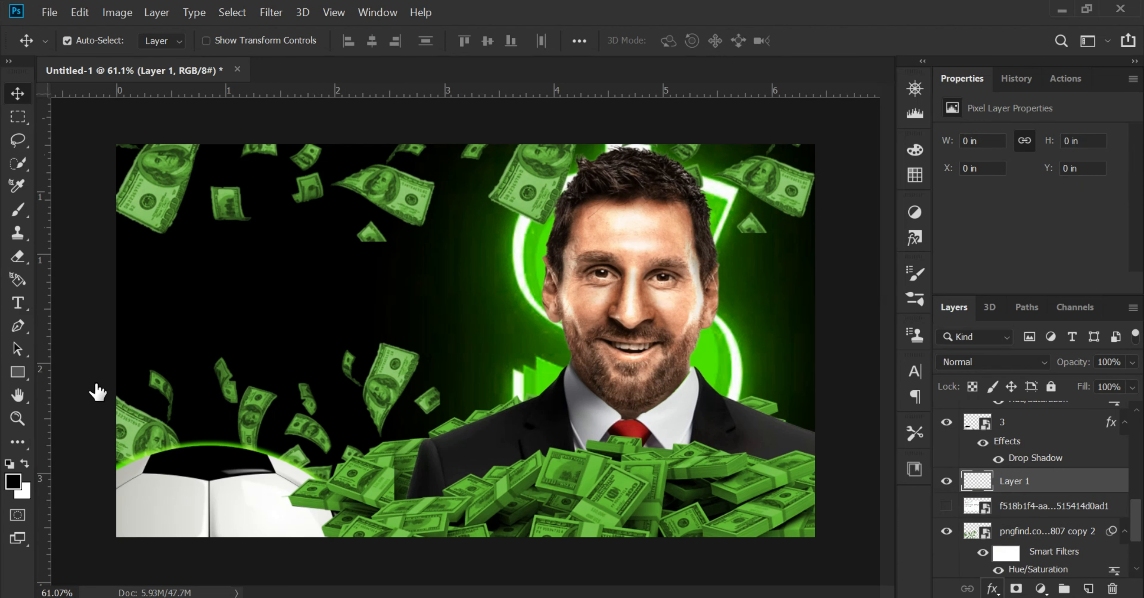
{"action": "right_click", "coordinate": [14, 374]}
{"action": "left_click", "coordinate": [78, 373]}
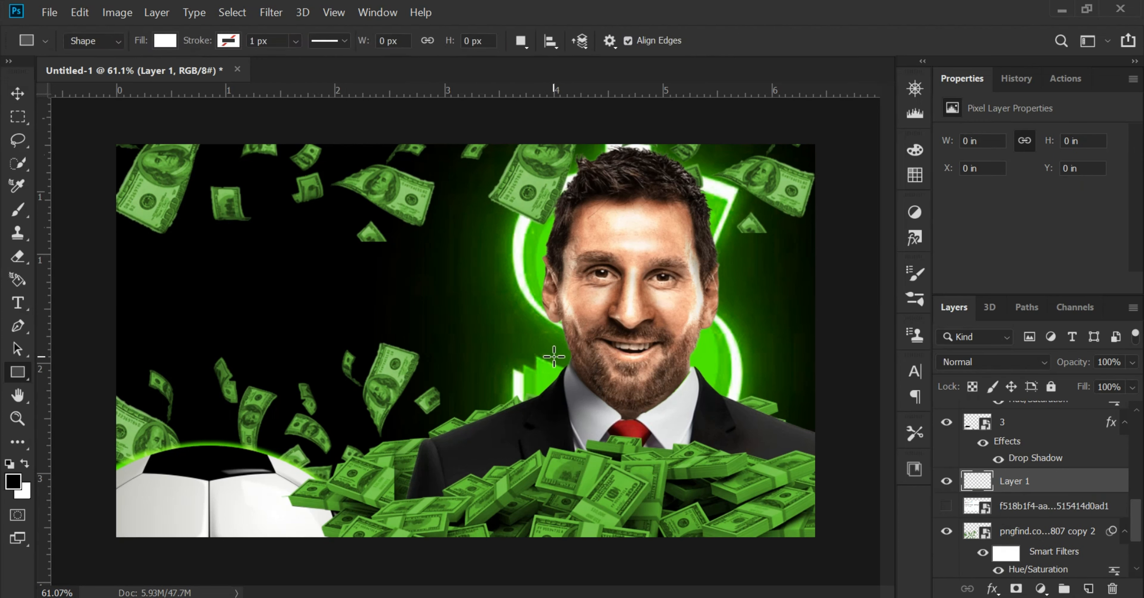
{"action": "left_click_drag", "start_coordinate": [554, 357], "coordinate": [86, 244]}
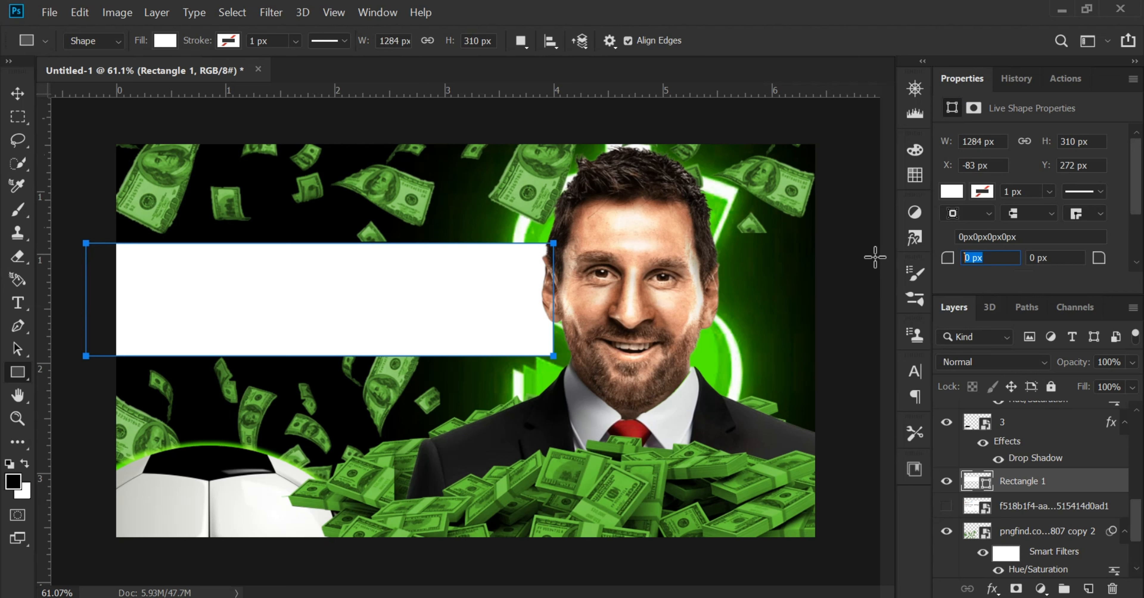
{"action": "key", "text": "Return"}
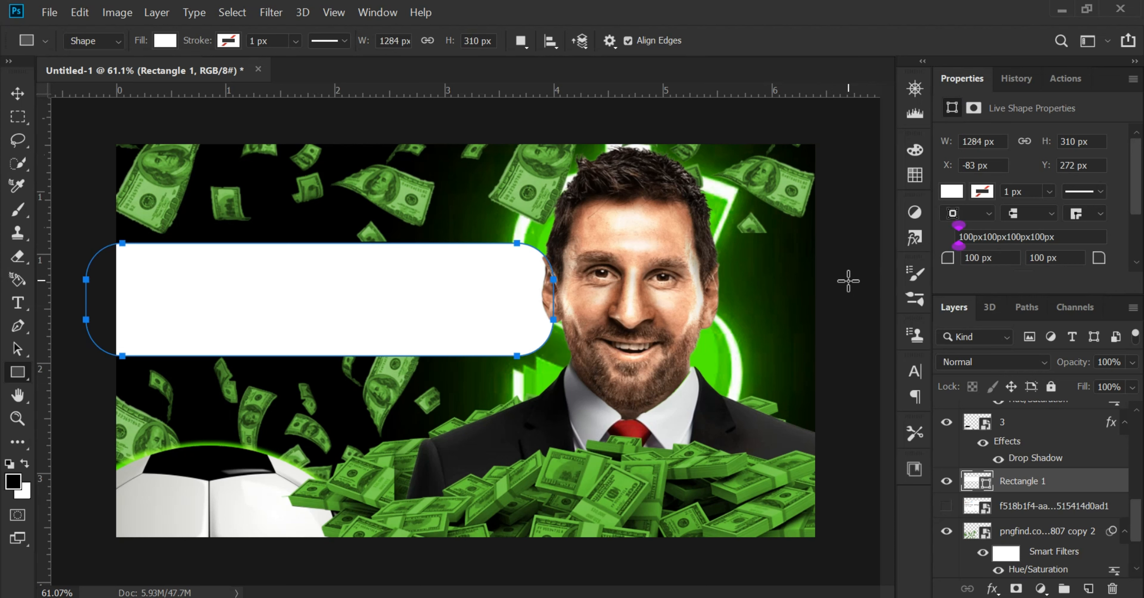
Reposition the white rounded rectangle and stretch it to about 1367 × 386 px, extending behind the portrait
{"action": "left_click", "coordinate": [25, 93]}
{"action": "left_click_drag", "start_coordinate": [294, 287], "coordinate": [347, 298]}
{"action": "key", "text": "ctrl+t"}
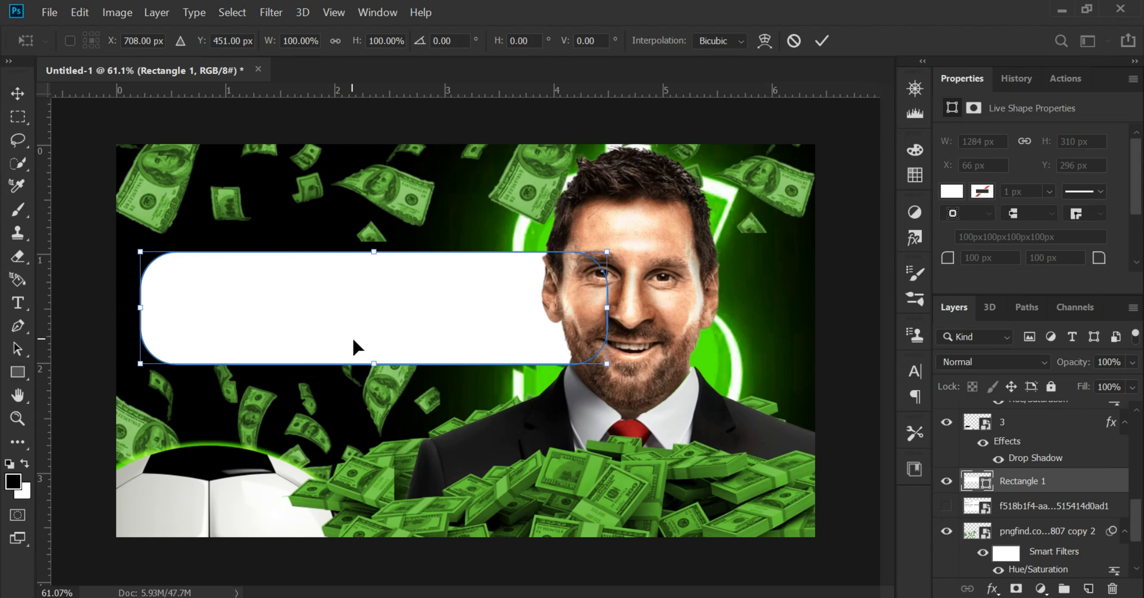
{"action": "mouse_move", "coordinate": [380, 375]}
{"action": "left_mouse_down"}
{"action": "mouse_move", "coordinate": [381, 402]}
{"action": "mouse_move", "coordinate": [379, 382]}
{"action": "left_mouse_up"}
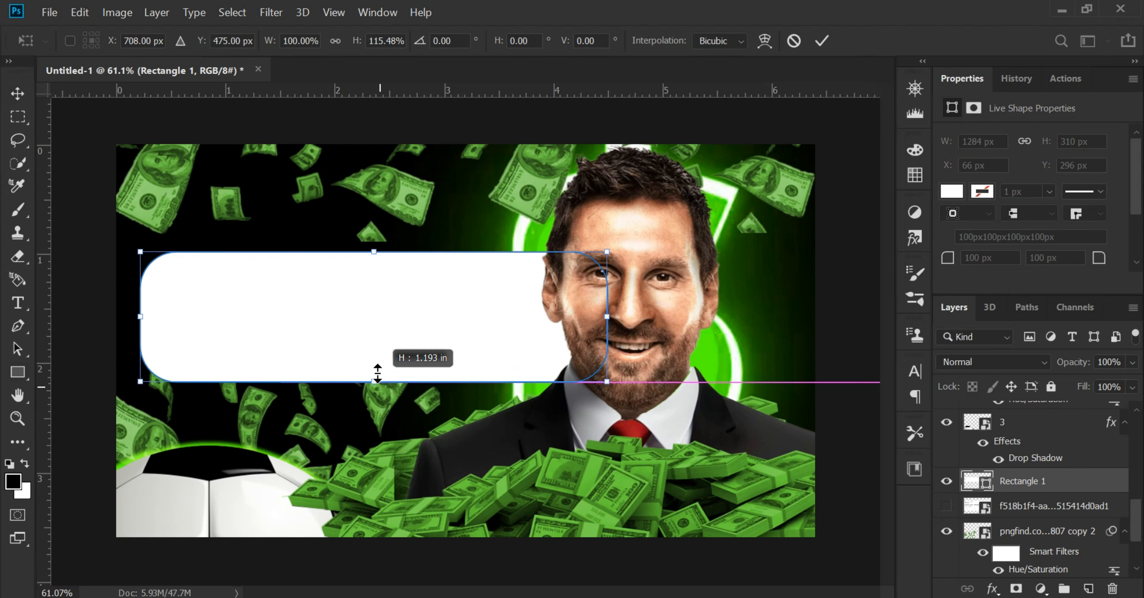
{"action": "left_click_drag", "start_coordinate": [375, 252], "coordinate": [375, 242]}
{"action": "left_click_drag", "start_coordinate": [375, 294], "coordinate": [332, 293]}
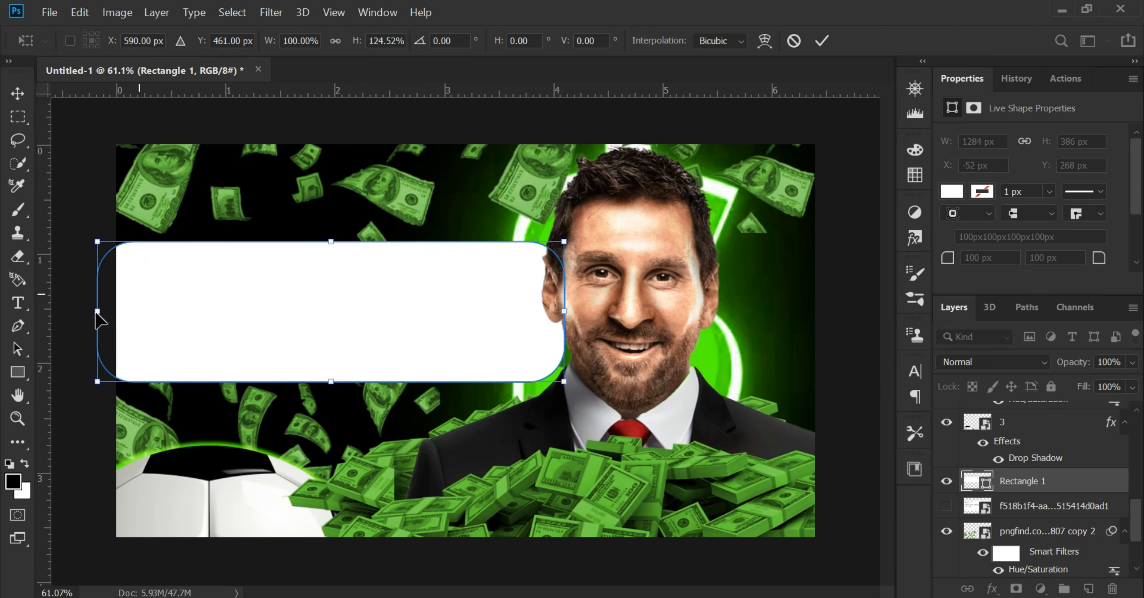
{"action": "left_click_drag", "start_coordinate": [99, 315], "coordinate": [89, 315]}
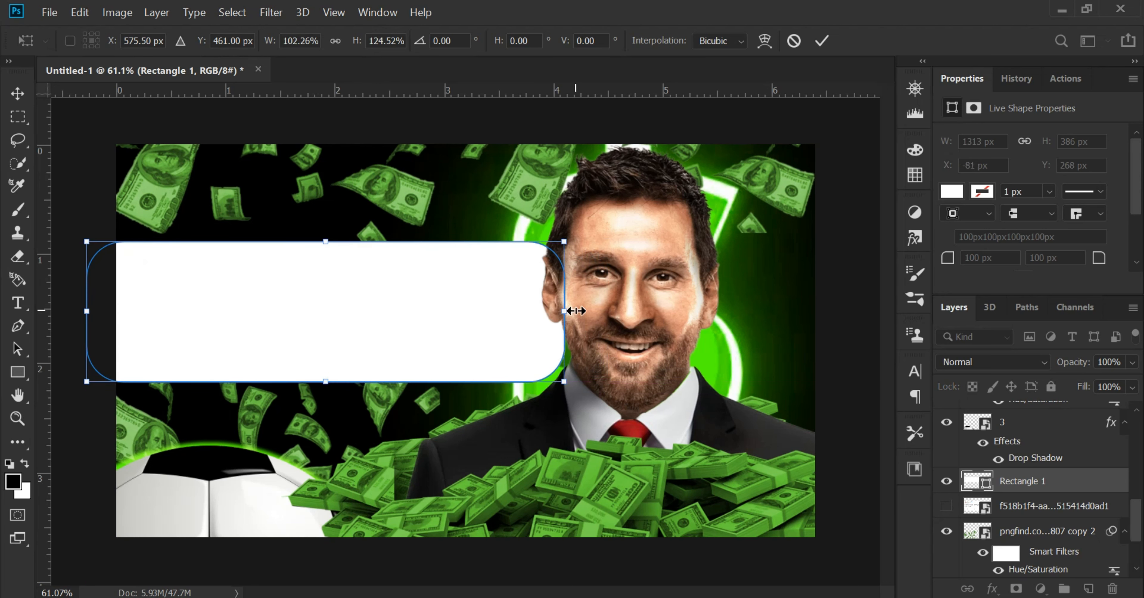
{"action": "key", "text": "Return"}
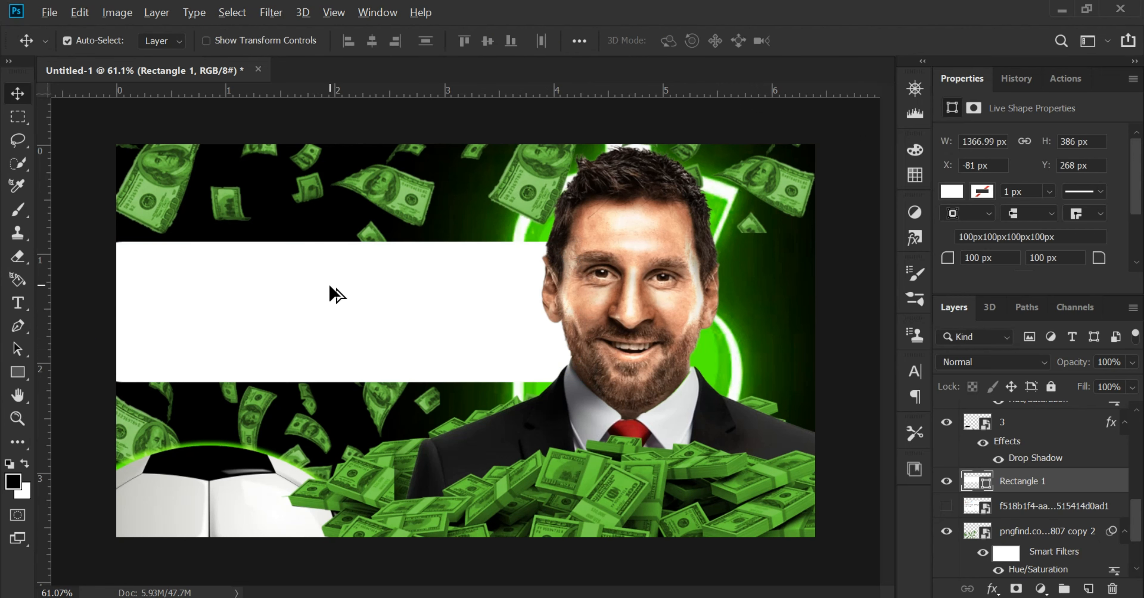
Narrow the white rectangle to about 1257 px by bringing its left edge about 29 px inside the canvas
{"action": "scroll", "coordinate": [320, 293], "scroll_direction": "up", "scroll_amount": 2}
{"action": "left_click_drag", "start_coordinate": [310, 301], "coordinate": [363, 305]}
{"action": "scroll", "coordinate": [341, 305], "scroll_direction": "down", "scroll_amount": 2}
{"action": "key", "text": "ctrl+t"}
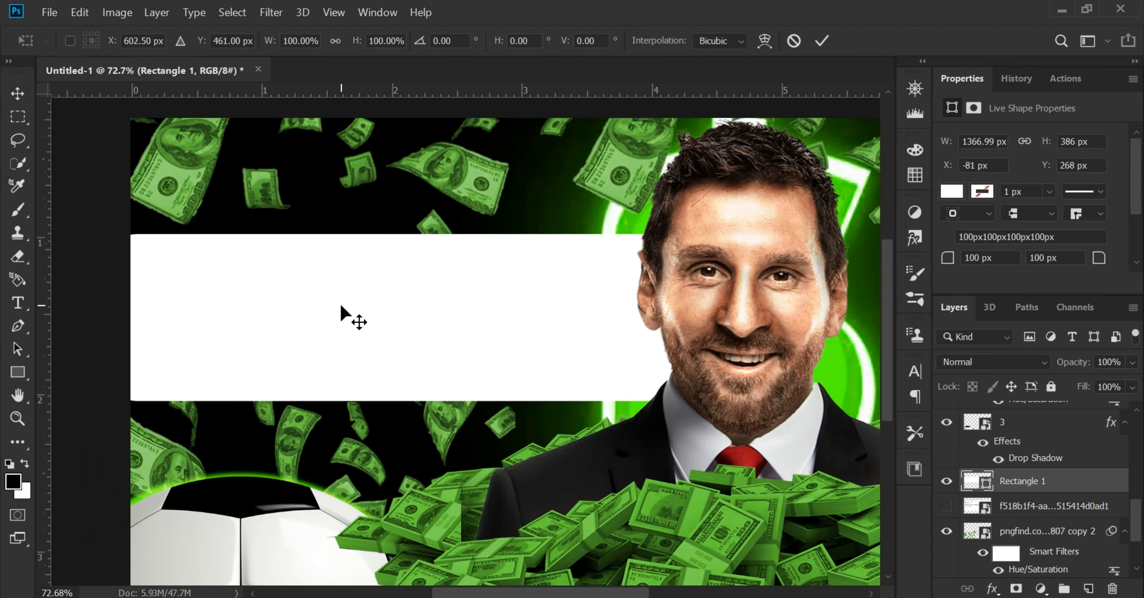
{"action": "left_click_drag", "start_coordinate": [124, 308], "coordinate": [147, 309]}
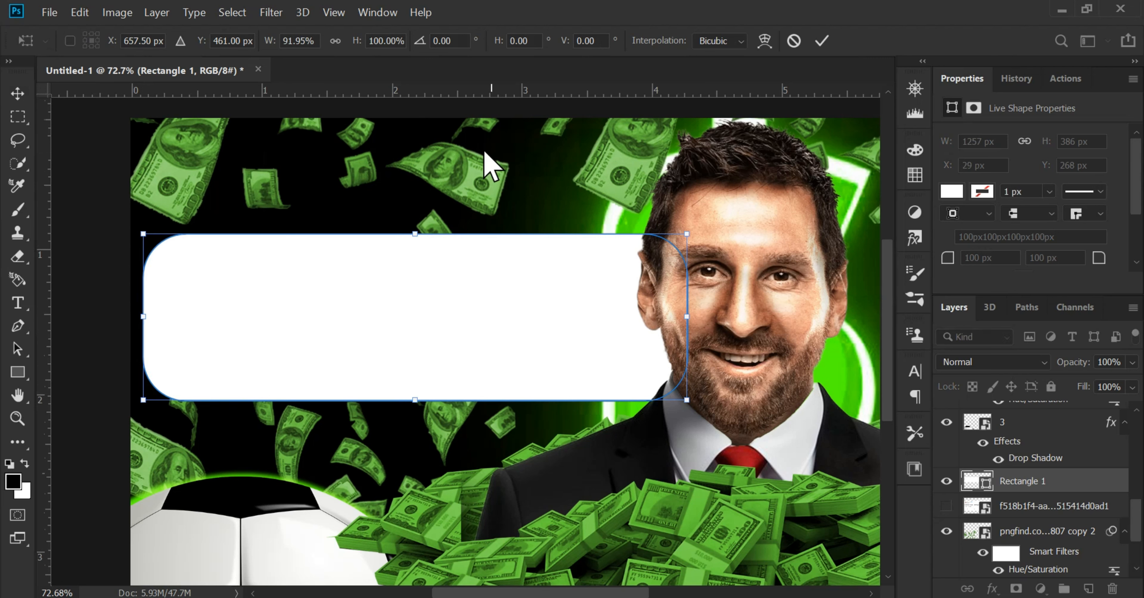
{"action": "left_click", "coordinate": [14, 93]}
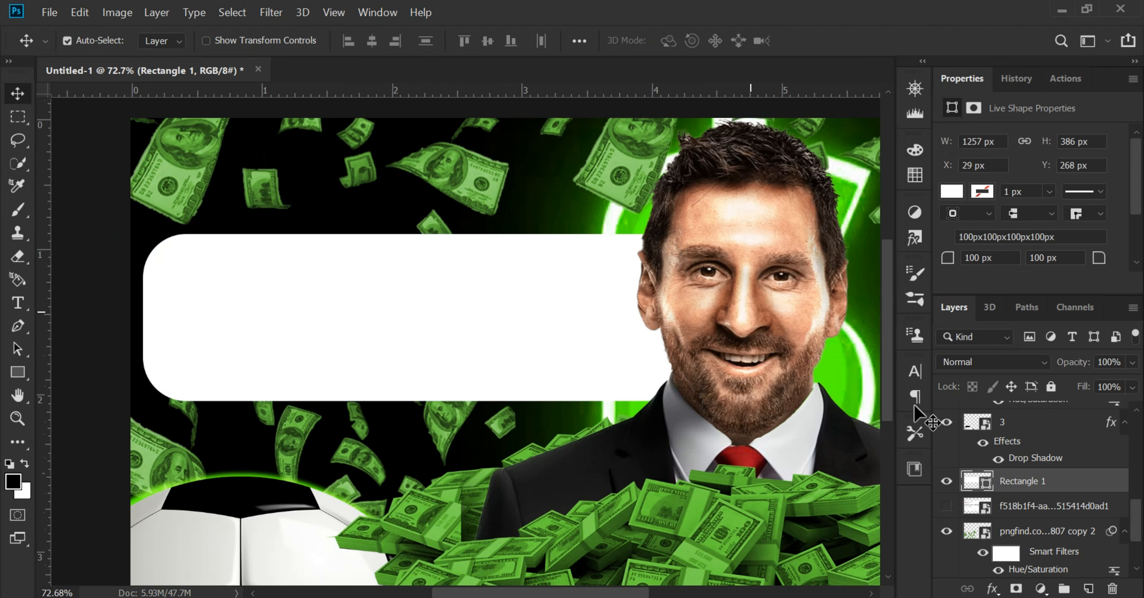
Show the tweet image, move its layer above Rectangle 1, and convert Rectangle 1 to a smart object
{"action": "left_click", "coordinate": [947, 507]}
{"action": "left_click_drag", "start_coordinate": [1048, 510], "coordinate": [973, 471]}
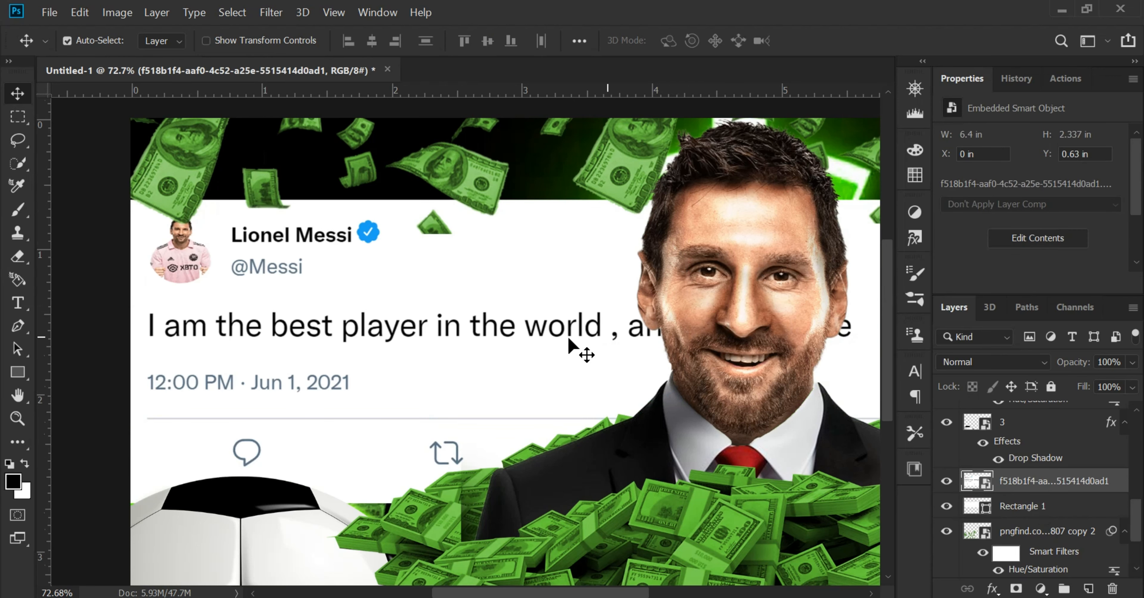
{"action": "right_click", "coordinate": [1044, 487]}
{"action": "left_click", "coordinate": [1055, 509]}
{"action": "right_click", "coordinate": [1055, 509]}
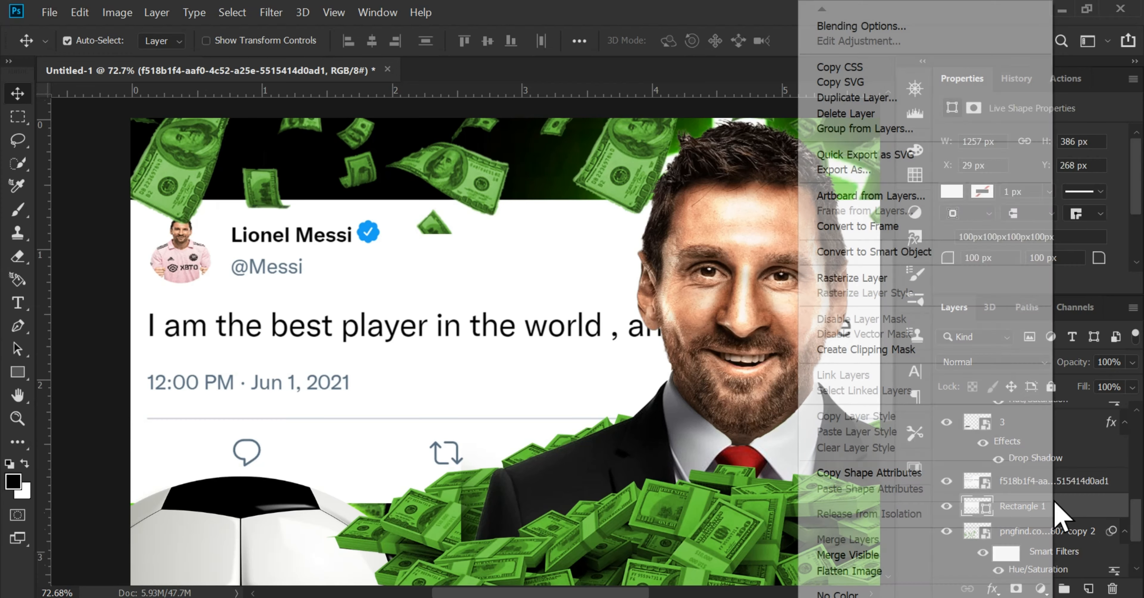
{"action": "left_click", "coordinate": [932, 252]}
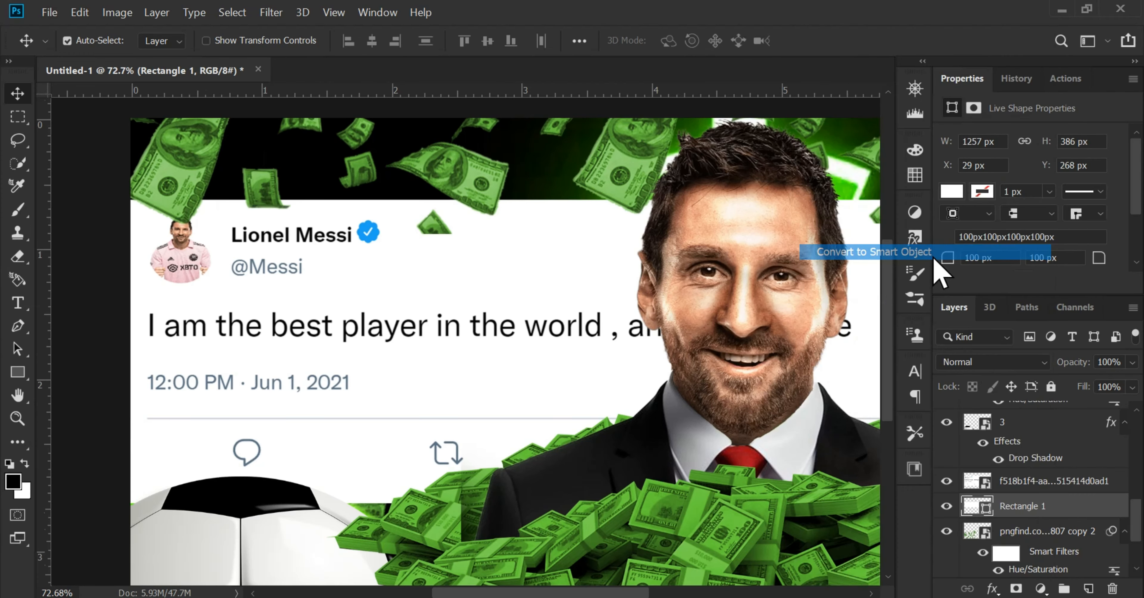
Clip the tweet image f518b1f4-aaf0-4c52-a25e-5515414d0ad1 to the white rounded rectangle with a clipping mask
{"action": "left_click", "coordinate": [1033, 488]}
{"action": "right_click", "coordinate": [1035, 475]}
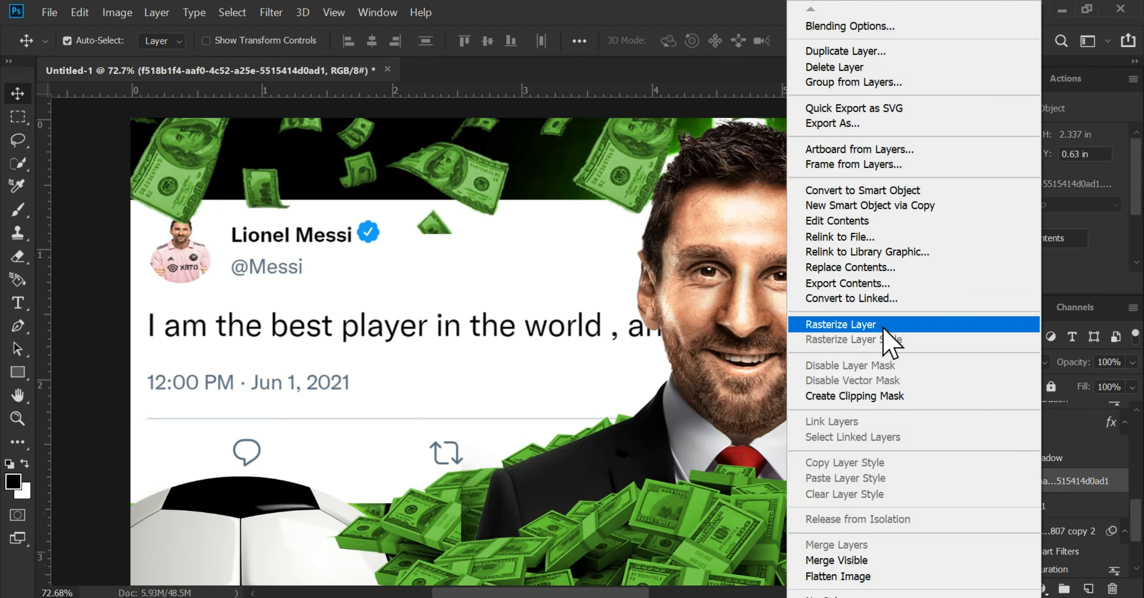
{"action": "left_click", "coordinate": [862, 396]}
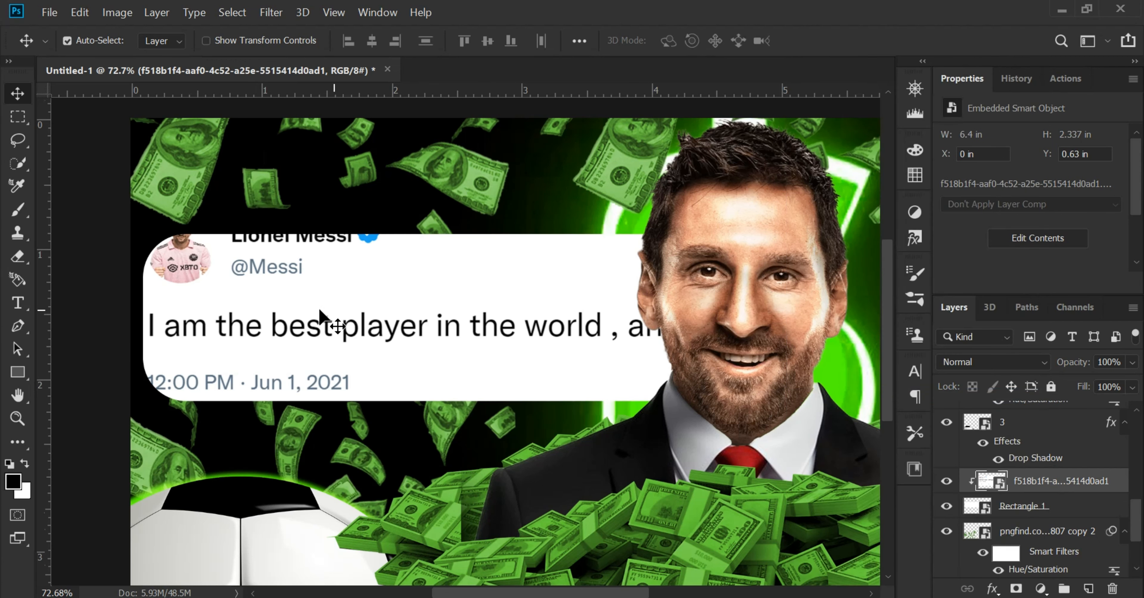
Scale the tweet image to about 3.92 × 1.43 in and position it so its whole content fits inside the white card
{"action": "key", "text": "ctrl+t"}
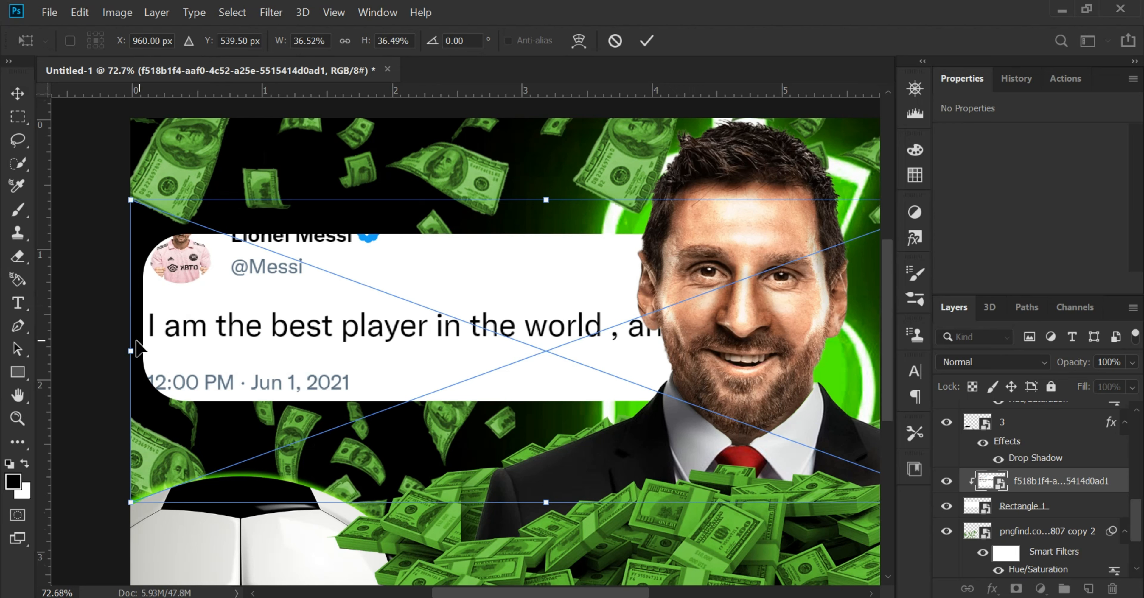
{"action": "left_click_drag", "start_coordinate": [135, 348], "coordinate": [338, 369]}
{"action": "left_click_drag", "start_coordinate": [559, 352], "coordinate": [380, 351]}
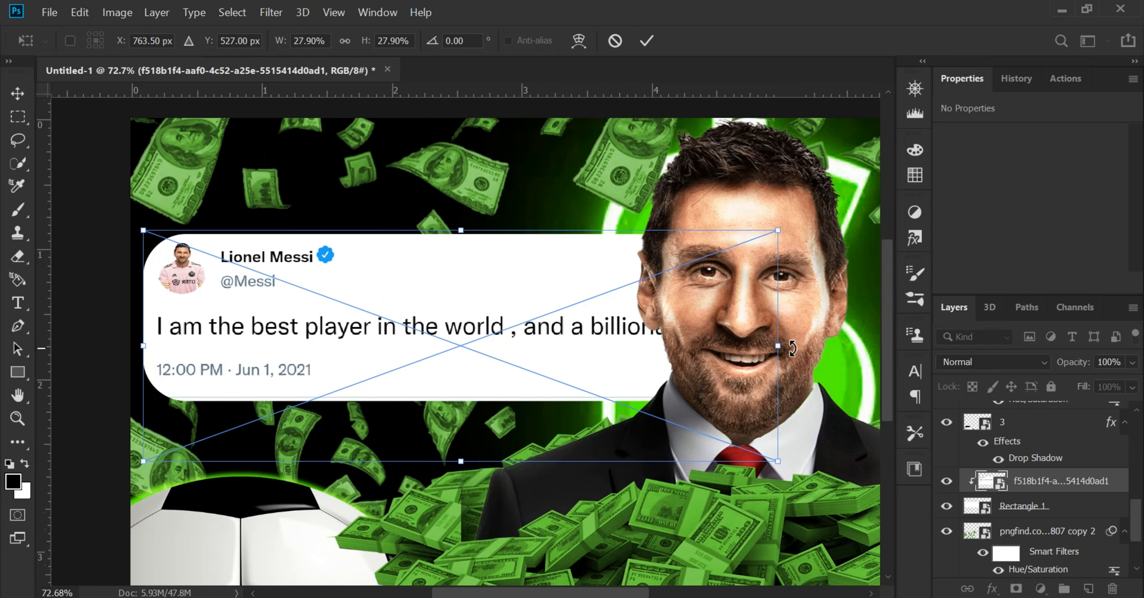
{"action": "left_click_drag", "start_coordinate": [793, 348], "coordinate": [721, 337]}
{"action": "left_click_drag", "start_coordinate": [464, 330], "coordinate": [458, 319]}
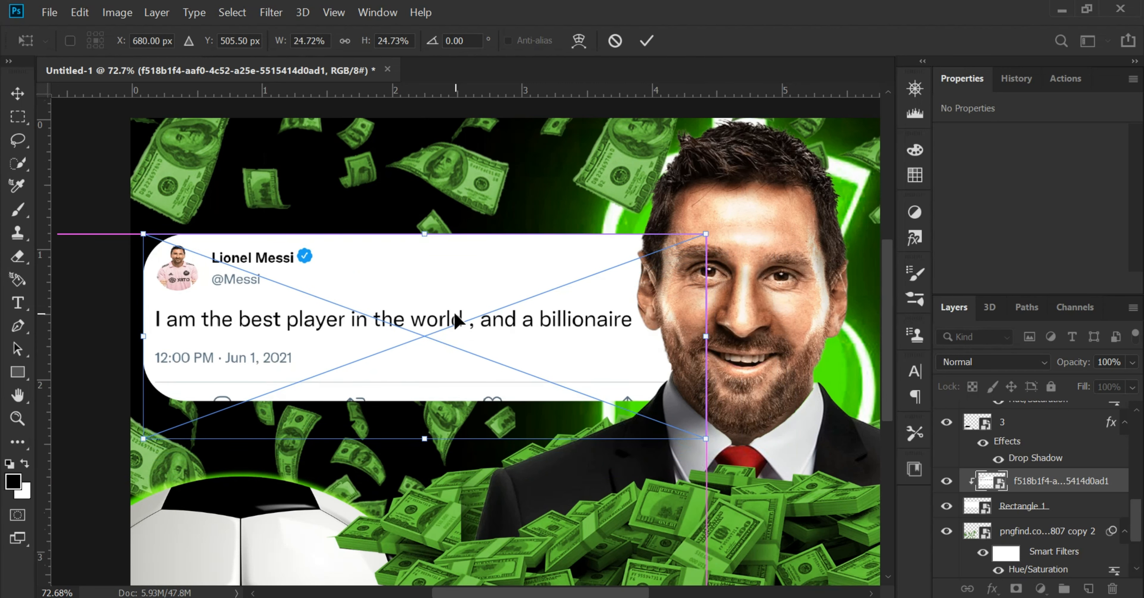
{"action": "left_click_drag", "start_coordinate": [423, 441], "coordinate": [423, 416]}
{"action": "left_click_drag", "start_coordinate": [430, 308], "coordinate": [399, 309]}
{"action": "left_click_drag", "start_coordinate": [642, 321], "coordinate": [657, 321]}
{"action": "key", "text": "Return"}
{"action": "key", "text": "Right"}
{"action": "key", "text": "Right"}
{"action": "key", "text": "Right"}
{"action": "key", "text": "Right"}
{"action": "key", "text": "Right"}
{"action": "key", "text": "Right"}
{"action": "key", "text": "Right"}
{"action": "key", "text": "Right"}
{"action": "key", "text": "Right"}
{"action": "key", "text": "Right"}
{"action": "key", "text": "Right"}
{"action": "key", "text": "Right"}
{"action": "key", "text": "Right"}
{"action": "key", "text": "Right"}
{"action": "key", "text": "Right"}
{"action": "key", "text": "Right"}
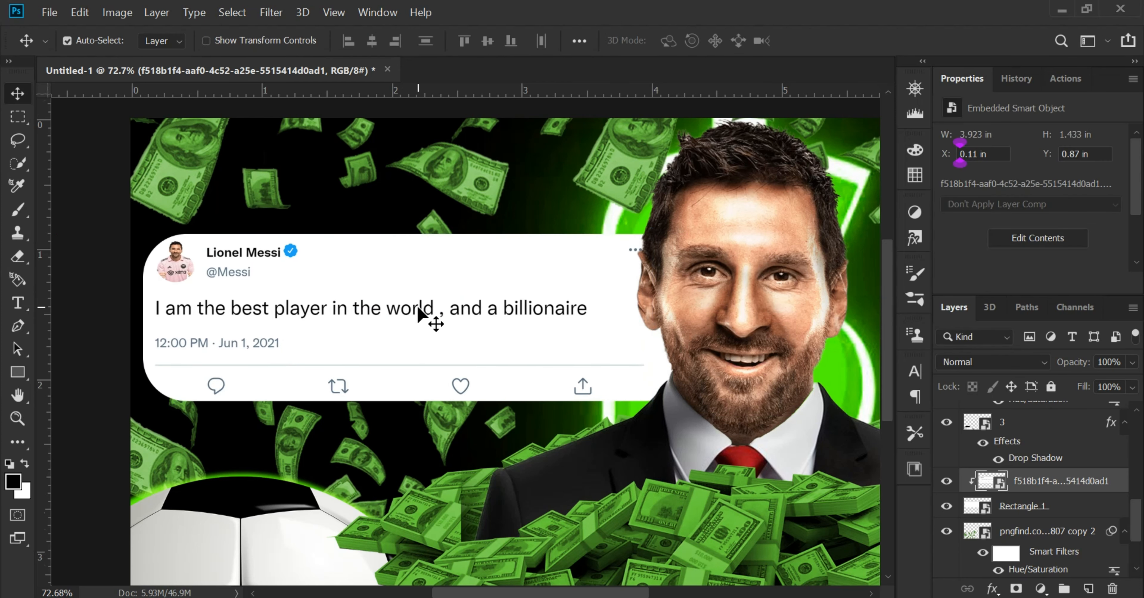
Add a new layer clipped to the soccer ball layer 3 and set its blend mode to Multiply
{"action": "scroll", "coordinate": [434, 319], "scroll_direction": "down", "scroll_amount": 1}
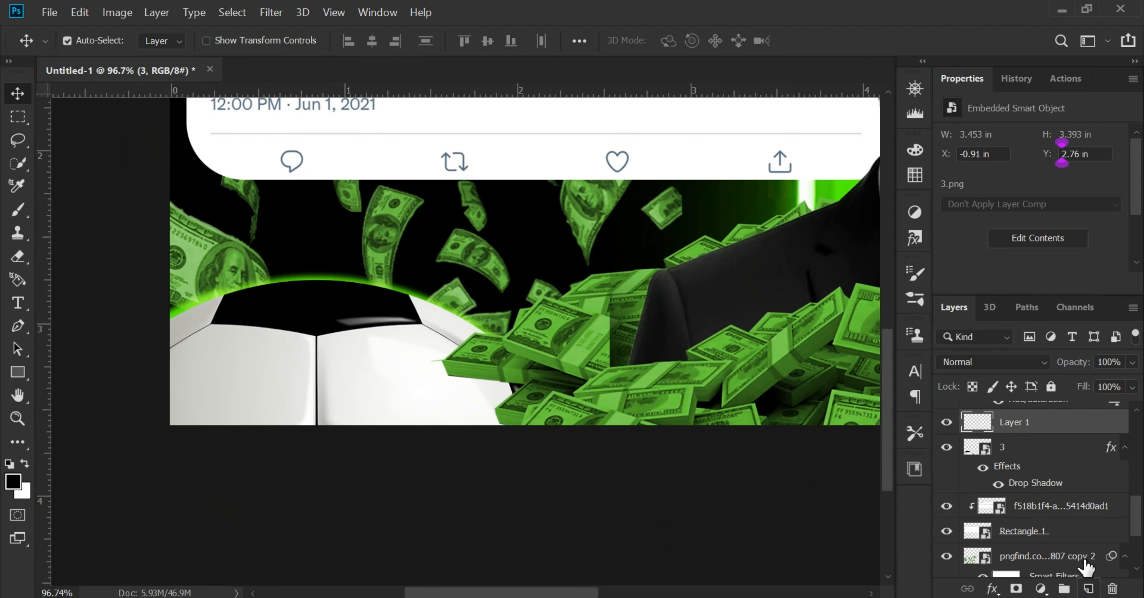
{"action": "right_click", "coordinate": [1062, 429]}
{"action": "left_click", "coordinate": [872, 349]}
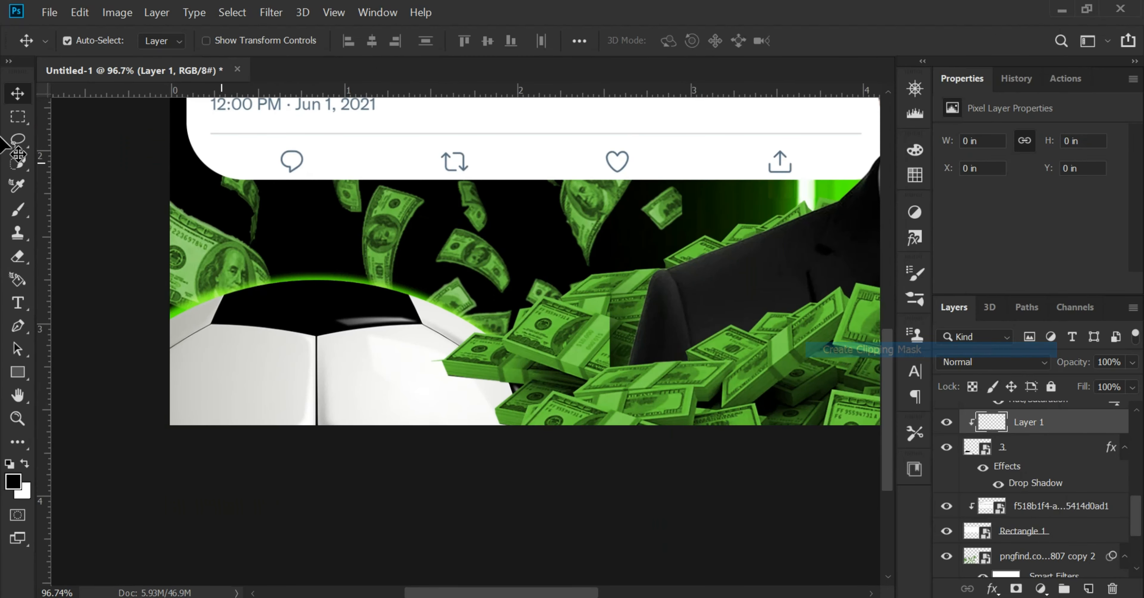
{"action": "left_click", "coordinate": [17, 209]}
{"action": "left_click", "coordinate": [993, 362]}
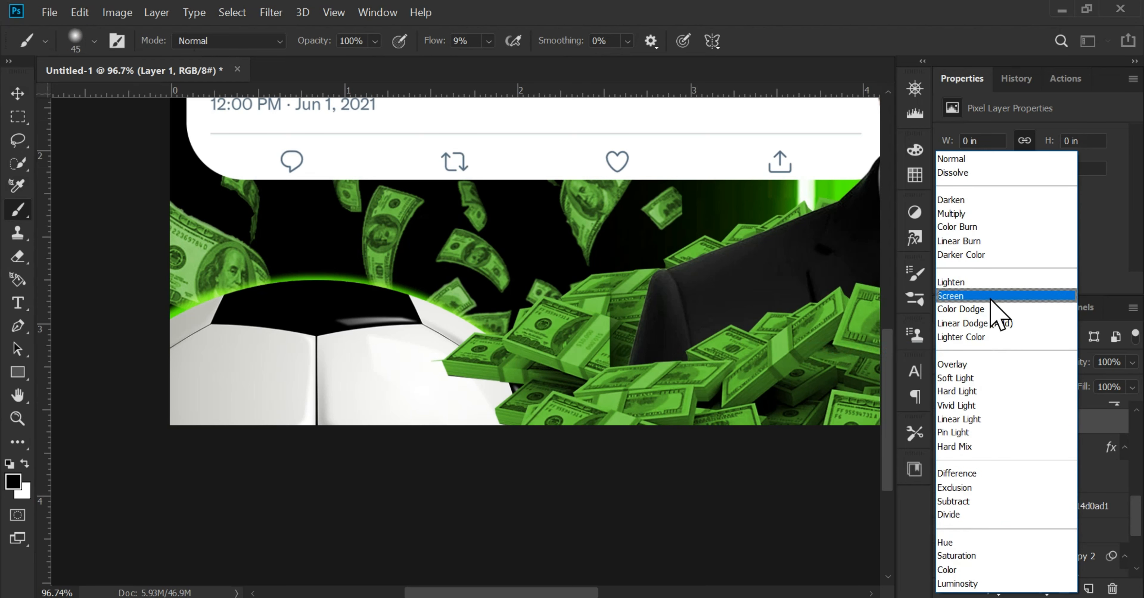
{"action": "left_click", "coordinate": [995, 298]}
{"action": "left_click", "coordinate": [987, 363]}
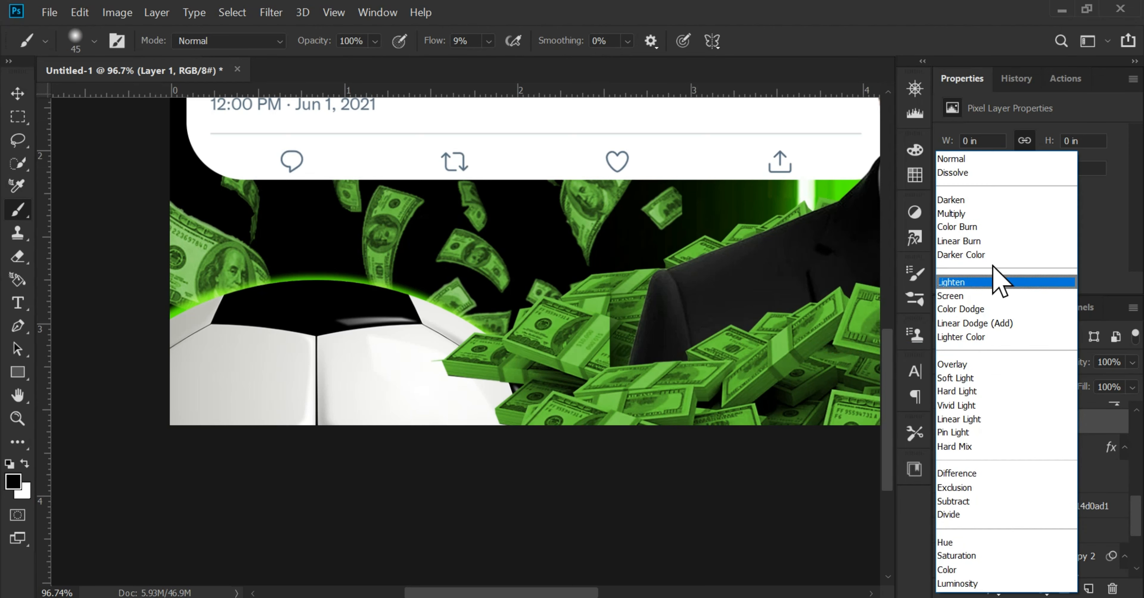
{"action": "left_click", "coordinate": [996, 218]}
Paint soft black shading along the soccer ball's lower edge with an enlarged 400 px brush
{"action": "left_click_drag", "start_coordinate": [316, 430], "coordinate": [409, 385]}
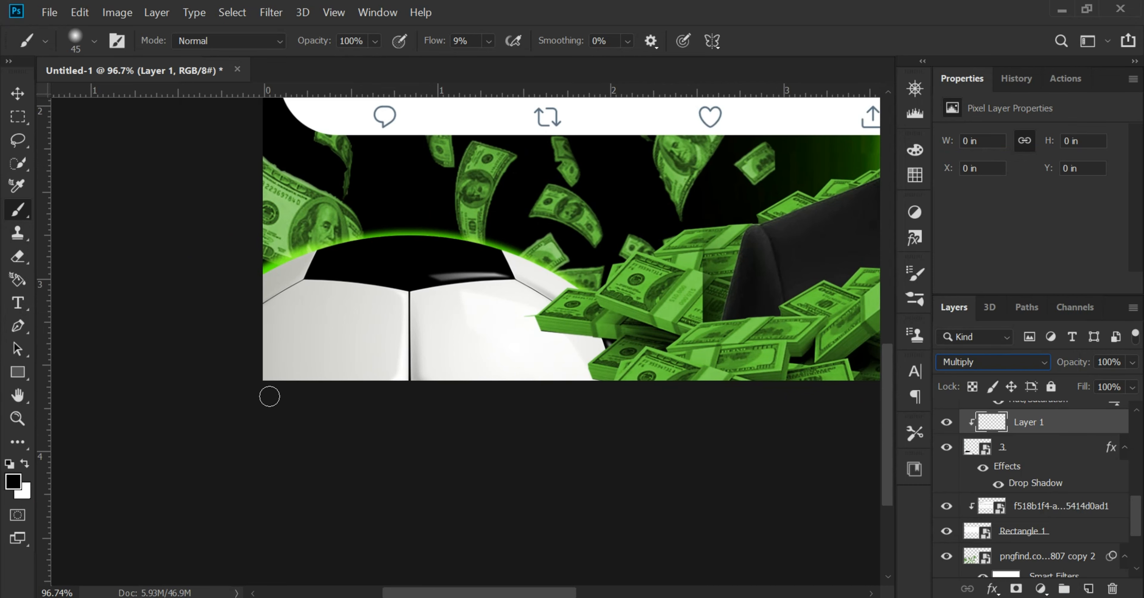
{"action": "key", "text": "bracketright"}
{"action": "key", "text": "bracketright"}
{"action": "key", "text": "bracketright"}
{"action": "key", "text": "bracketright"}
{"action": "key", "text": "bracketright"}
{"action": "key", "text": "bracketright"}
{"action": "key", "text": "bracketright"}
{"action": "key", "text": "bracketright"}
{"action": "key", "text": "bracketright"}
{"action": "key", "text": "bracketright"}
{"action": "key", "text": "bracketright"}
{"action": "key", "text": "bracketright"}
{"action": "key", "text": "bracketright"}
{"action": "mouse_move", "coordinate": [286, 439]}
{"action": "left_mouse_down"}
{"action": "mouse_move", "coordinate": [315, 466]}
{"action": "mouse_move", "coordinate": [729, 472]}
{"action": "mouse_move", "coordinate": [523, 434]}
{"action": "mouse_move", "coordinate": [350, 434]}
{"action": "mouse_move", "coordinate": [613, 344]}
{"action": "mouse_move", "coordinate": [597, 323]}
{"action": "mouse_move", "coordinate": [681, 440]}
{"action": "mouse_move", "coordinate": [637, 411]}
{"action": "left_mouse_up"}
Add a new layer clipped to the front money pile and set its blend mode to Multiply
{"action": "left_click", "coordinate": [18, 94]}
{"action": "left_click_drag", "start_coordinate": [568, 253], "coordinate": [223, 253]}
{"action": "left_click", "coordinate": [630, 347]}
{"action": "left_click", "coordinate": [1088, 589]}
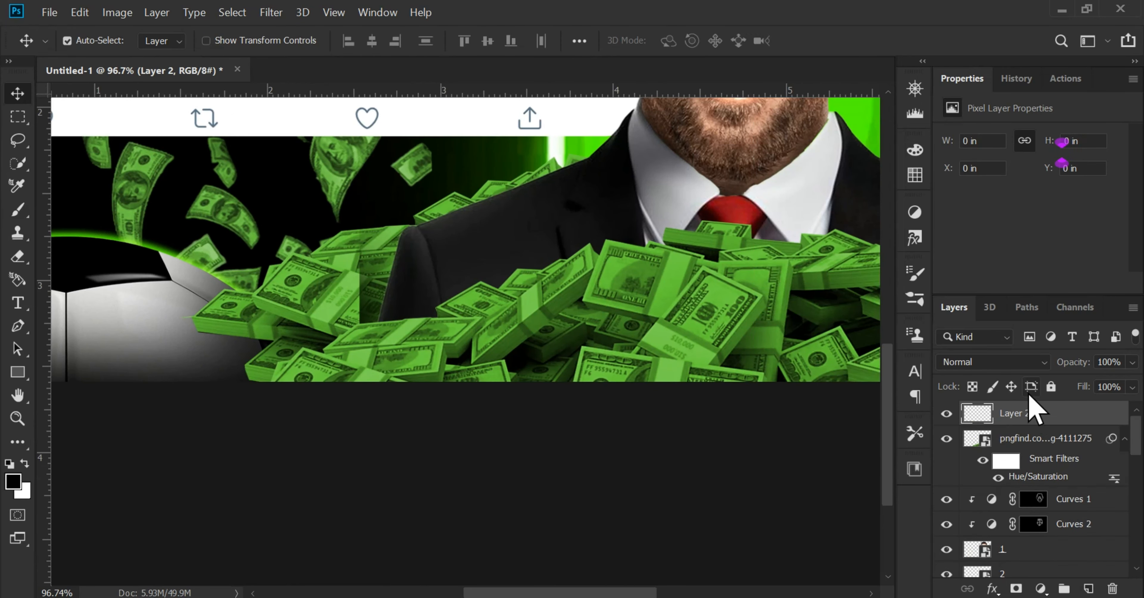
{"action": "right_click", "coordinate": [1031, 428]}
{"action": "left_click", "coordinate": [946, 357]}
{"action": "left_click", "coordinate": [977, 362]}
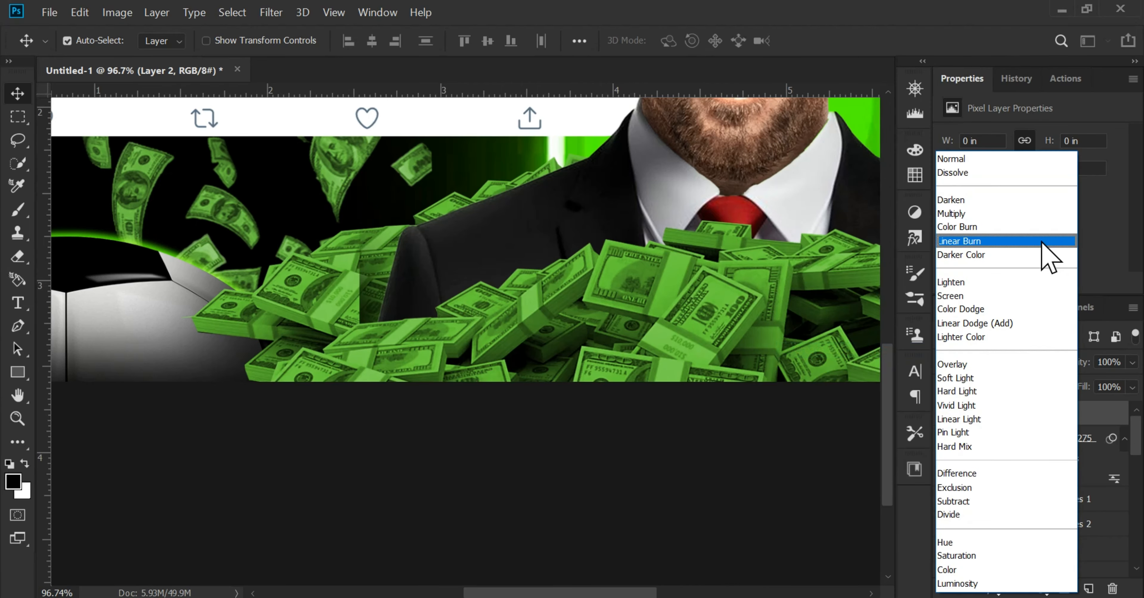
{"action": "left_click", "coordinate": [1015, 215]}
Paint soft black shading with the 400 px brush along the bottom of the front money pile
{"action": "left_click", "coordinate": [20, 216]}
{"action": "left_click_drag", "start_coordinate": [641, 344], "coordinate": [498, 250]}
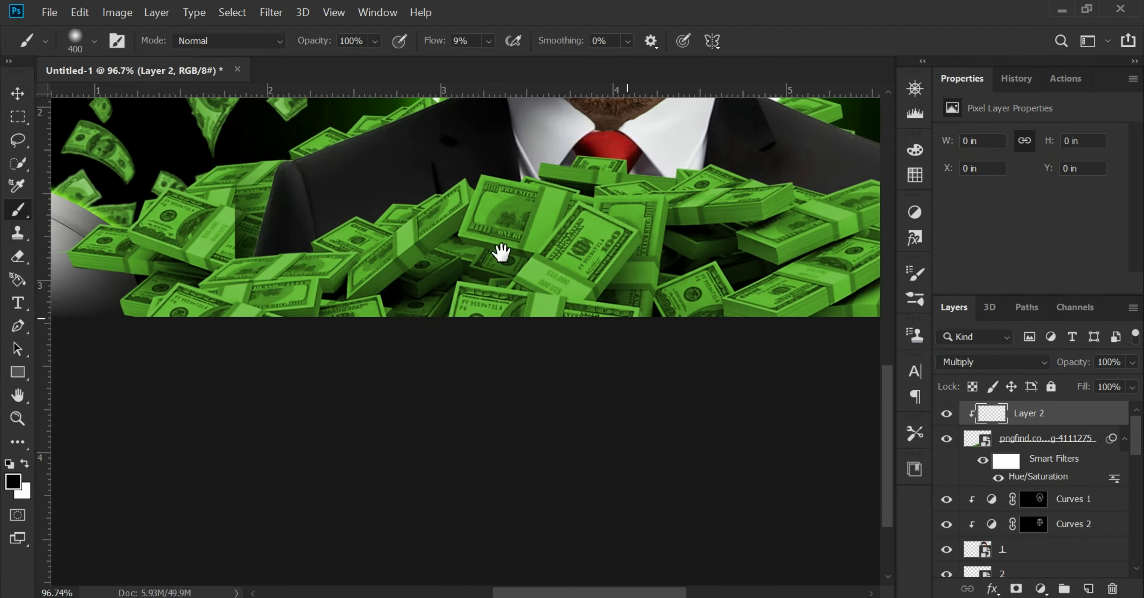
{"action": "left_click_drag", "start_coordinate": [782, 347], "coordinate": [638, 355]}
{"action": "left_click_drag", "start_coordinate": [176, 365], "coordinate": [391, 366]}
{"action": "left_click_drag", "start_coordinate": [414, 364], "coordinate": [582, 331]}
{"action": "left_click_drag", "start_coordinate": [143, 334], "coordinate": [401, 339]}
{"action": "left_click_drag", "start_coordinate": [716, 257], "coordinate": [463, 308]}
{"action": "left_click_drag", "start_coordinate": [555, 371], "coordinate": [662, 357]}
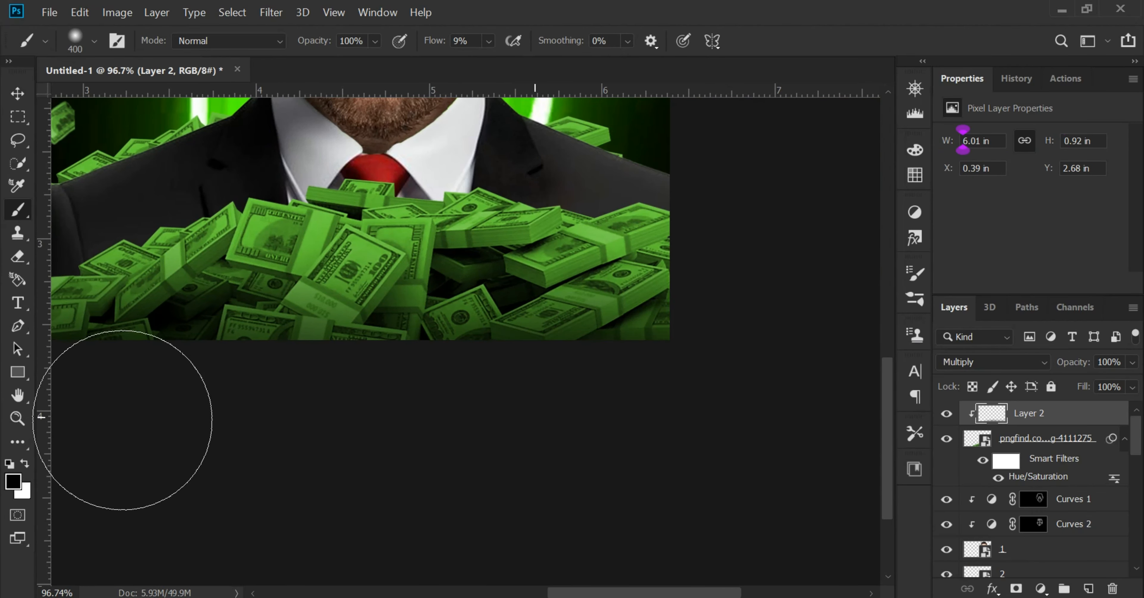
{"action": "left_click_drag", "start_coordinate": [354, 398], "coordinate": [605, 380]}
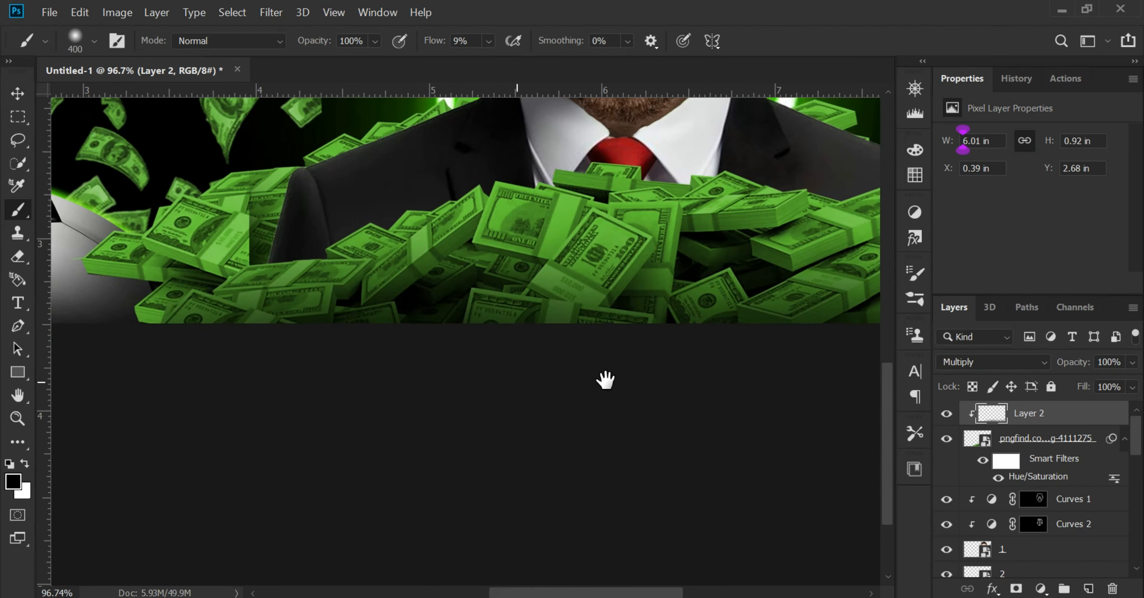
Add a new layer clipped to the suit layer 2 and set its blend mode to Multiply
{"action": "left_click", "coordinate": [22, 96]}
{"action": "left_click_drag", "start_coordinate": [713, 282], "coordinate": [650, 372]}
{"action": "left_click", "coordinate": [788, 251]}
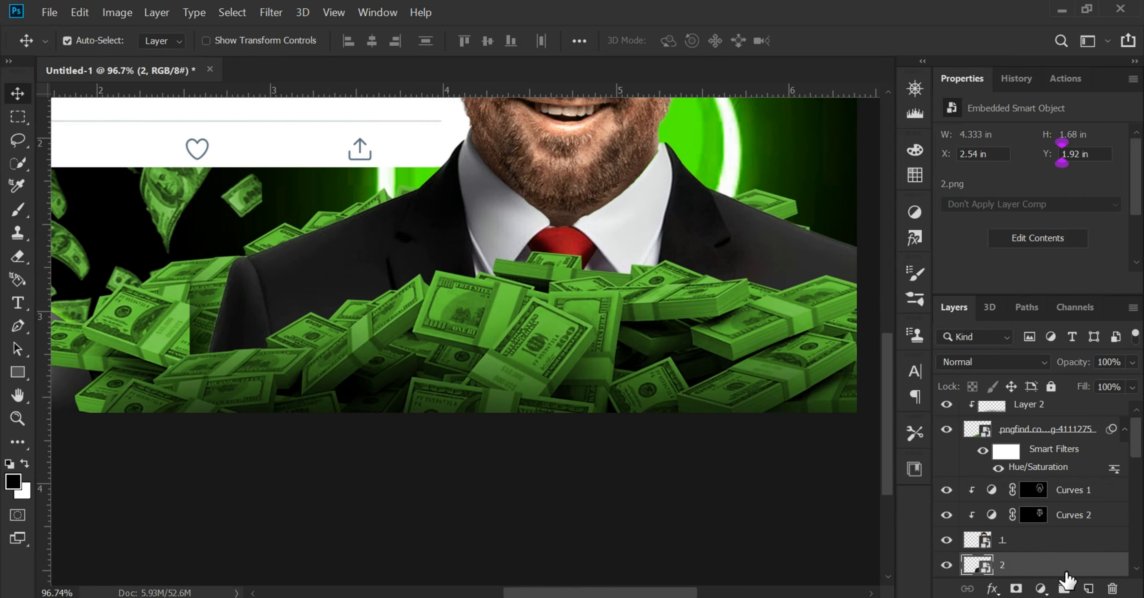
{"action": "left_click", "coordinate": [1088, 590]}
{"action": "scroll", "coordinate": [1068, 532], "scroll_direction": "down", "scroll_amount": 1}
{"action": "right_click", "coordinate": [1061, 512]}
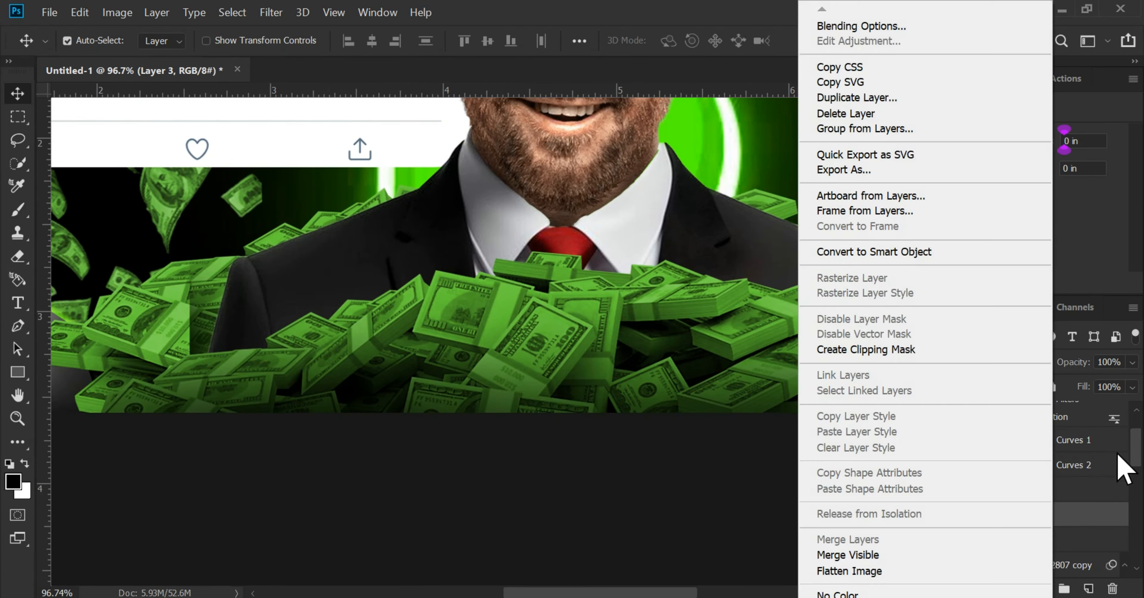
{"action": "left_click", "coordinate": [960, 351]}
{"action": "left_click", "coordinate": [972, 363]}
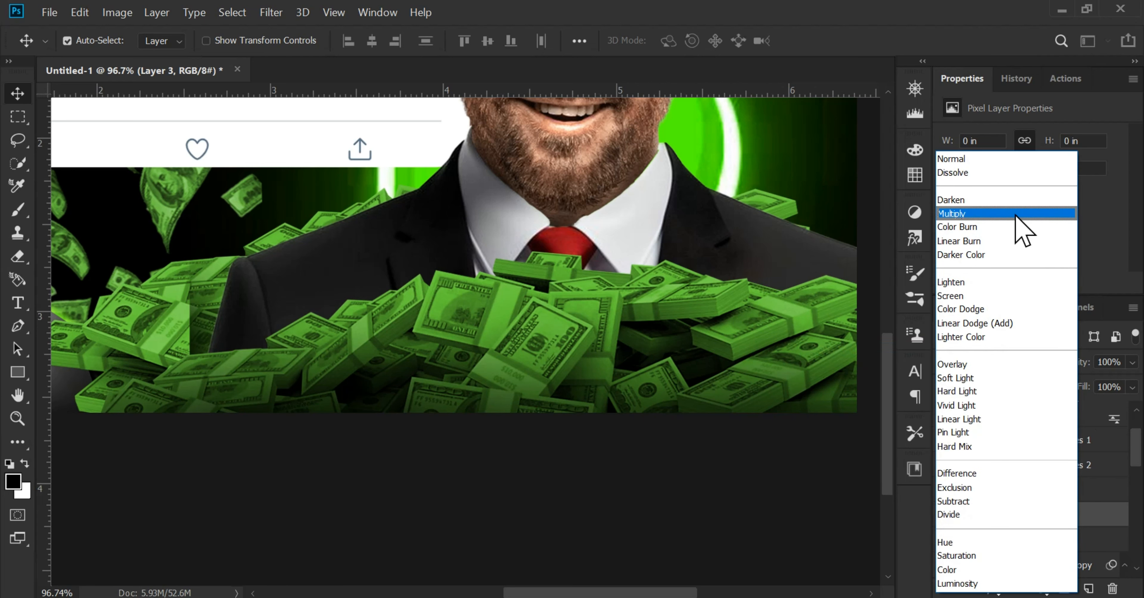
{"action": "left_click", "coordinate": [1016, 214]}
Paint soft black shading with the 400 px brush over the lower suit, just above the money pile
{"action": "left_click", "coordinate": [17, 210]}
{"action": "left_click_drag", "start_coordinate": [689, 286], "coordinate": [679, 288]}
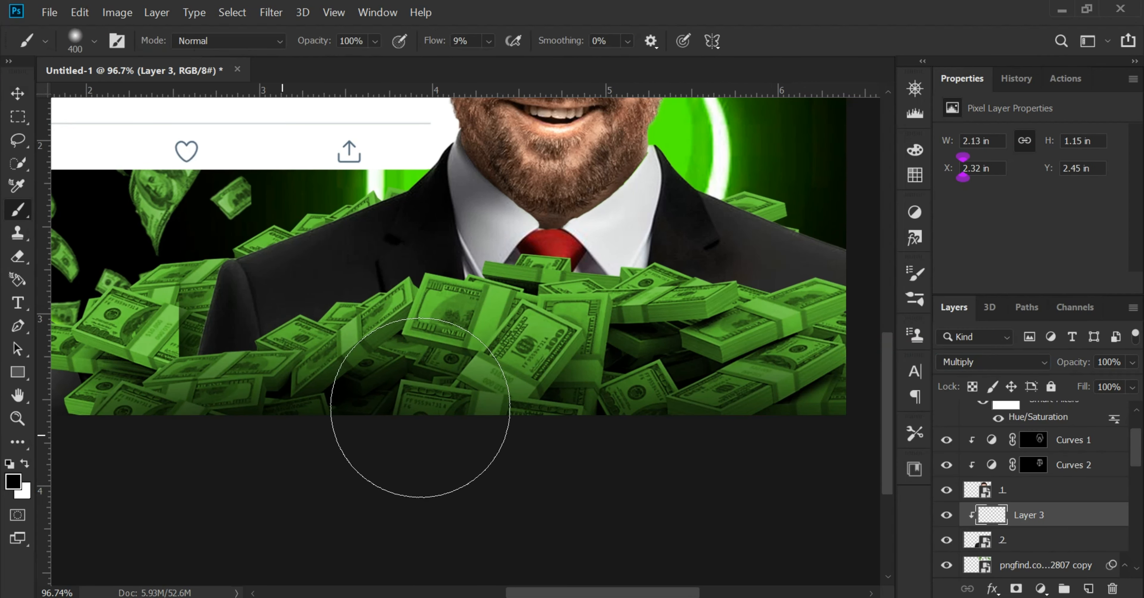
{"action": "left_click_drag", "start_coordinate": [420, 407], "coordinate": [348, 411]}
{"action": "mouse_move", "coordinate": [250, 411]}
{"action": "left_mouse_down"}
{"action": "mouse_move", "coordinate": [358, 357]}
{"action": "mouse_move", "coordinate": [459, 408]}
{"action": "mouse_move", "coordinate": [429, 352]}
{"action": "mouse_move", "coordinate": [477, 355]}
{"action": "left_mouse_up"}
{"action": "scroll", "coordinate": [477, 355], "scroll_direction": "right", "scroll_amount": 5}
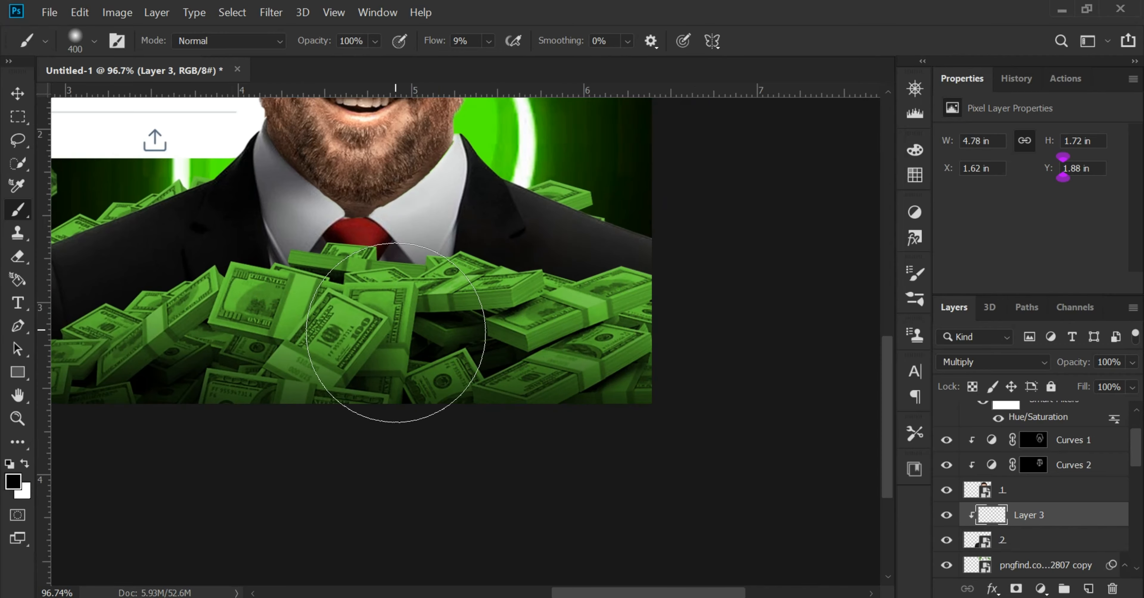
{"action": "scroll", "coordinate": [396, 333], "scroll_direction": "left", "scroll_amount": 9}
{"action": "left_click_drag", "start_coordinate": [721, 375], "coordinate": [694, 311]}
{"action": "scroll", "coordinate": [695, 311], "scroll_direction": "down", "scroll_amount": 4}
{"action": "scroll", "coordinate": [685, 319], "scroll_direction": "up", "scroll_amount": 1}
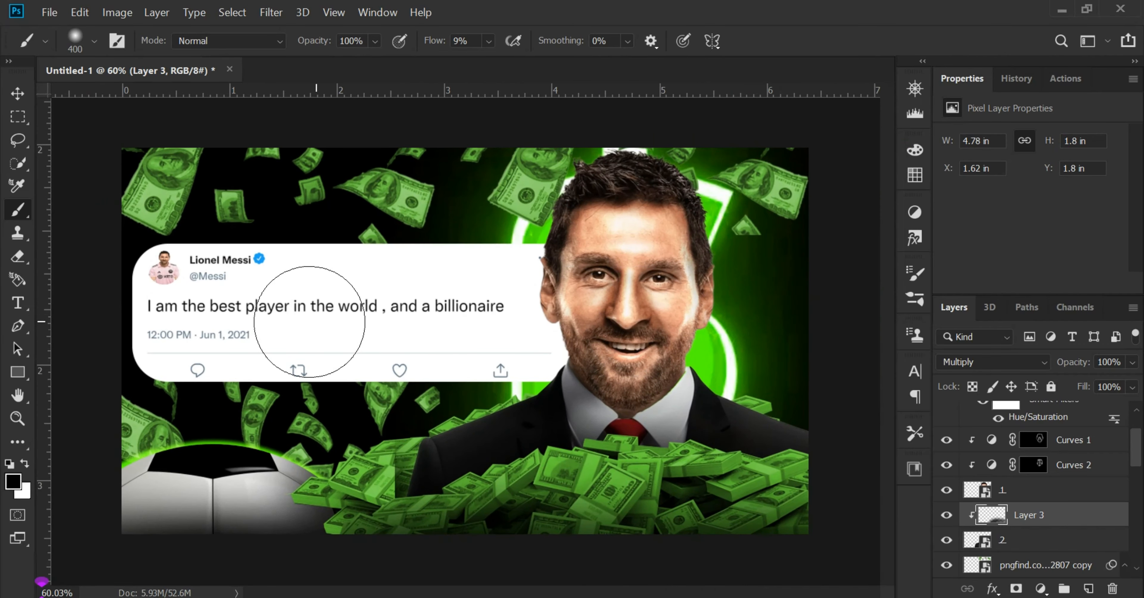
Add a green drop shadow glow around the tweet card's Rectangle 1 layer
{"action": "left_click", "coordinate": [18, 93]}
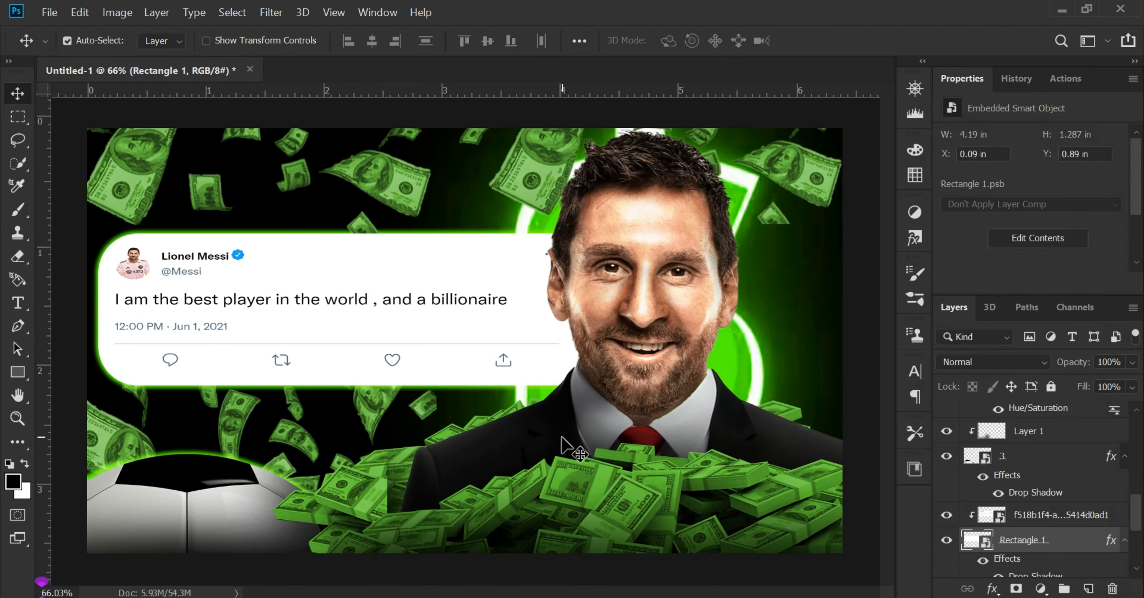
{"action": "scroll", "coordinate": [1042, 469], "scroll_direction": "up", "scroll_amount": 3}
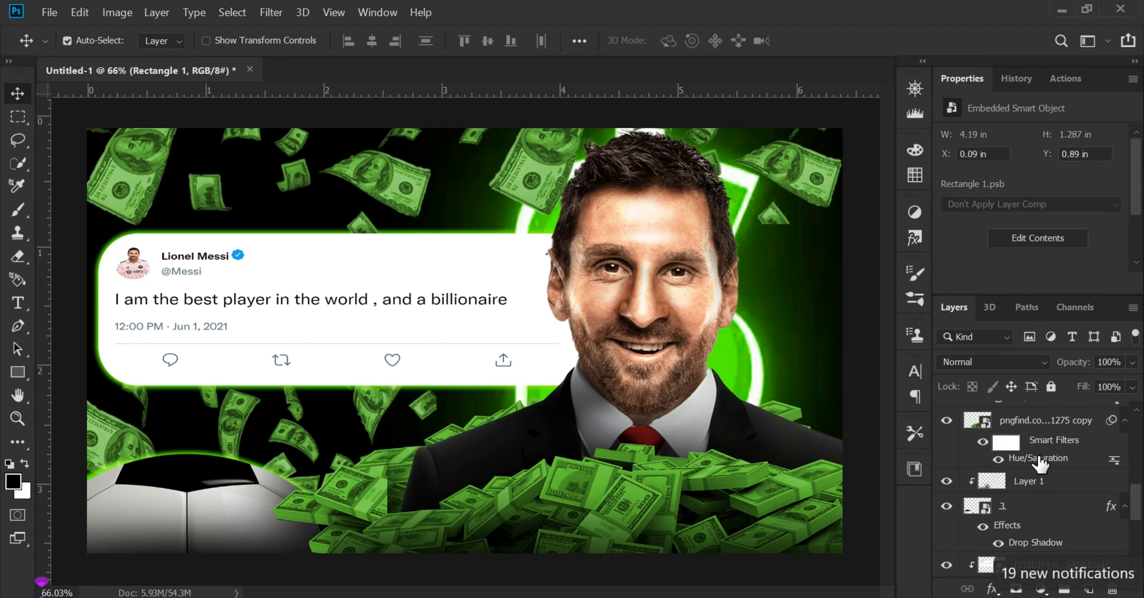
Select all layers down to Layer 0 and stamp the visible artwork into a new merged layer on top
{"action": "scroll", "coordinate": [1030, 422], "scroll_direction": "down", "scroll_amount": 5}
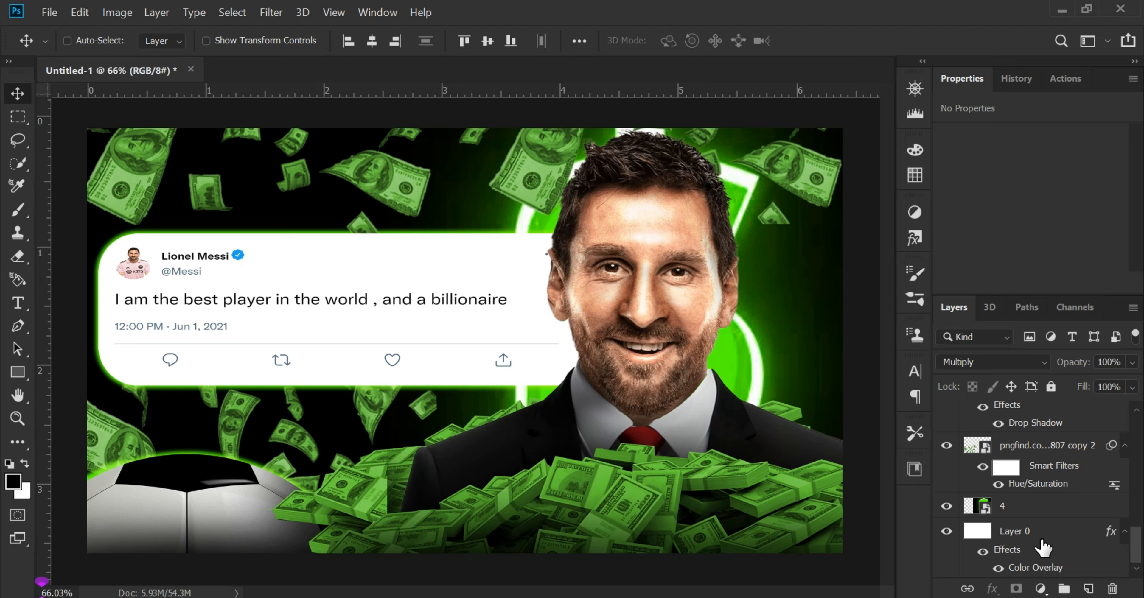
{"action": "left_click", "coordinate": [1043, 545], "text": "shift"}
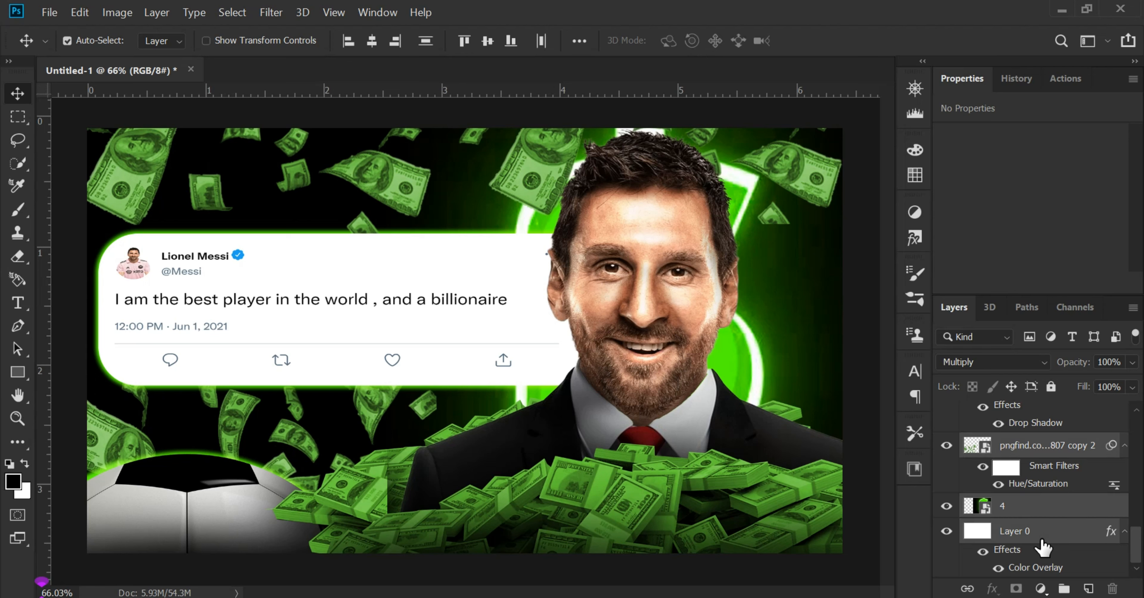
{"action": "key", "text": "ctrl+shift+alt+e"}
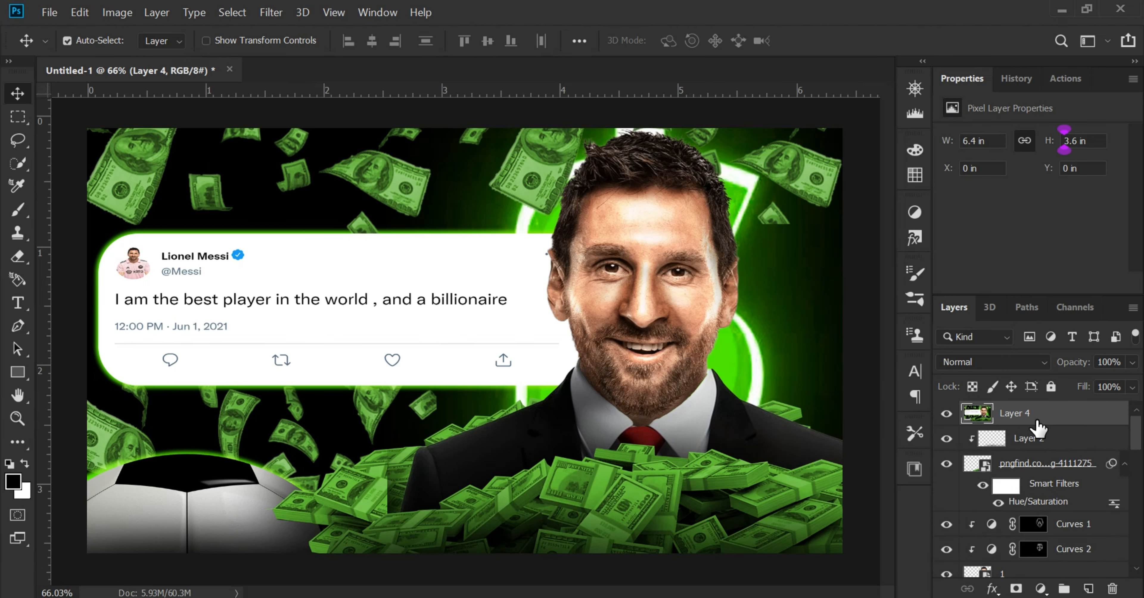
Open the Camera Raw Filter on the merged layer and set Temperature to +3 and Tint to -7
{"action": "left_click", "coordinate": [279, 14]}
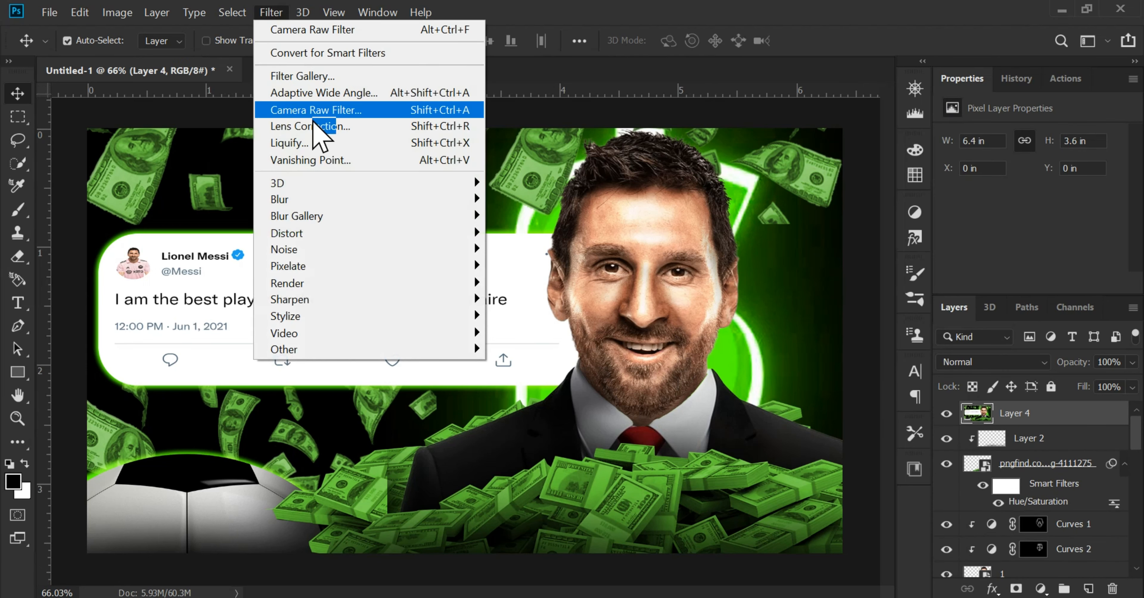
{"action": "left_click", "coordinate": [391, 113]}
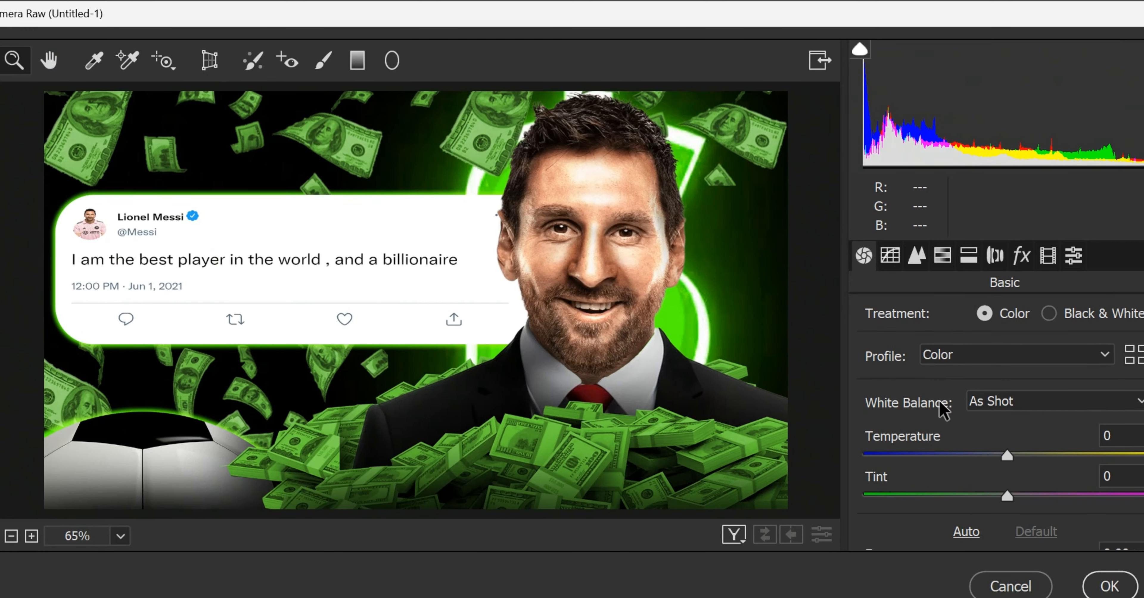
{"action": "mouse_move", "coordinate": [1034, 456]}
{"action": "left_mouse_down"}
{"action": "mouse_move", "coordinate": [1044, 460]}
{"action": "mouse_move", "coordinate": [1014, 460]}
{"action": "left_mouse_up"}
{"action": "left_click_drag", "start_coordinate": [1007, 497], "coordinate": [998, 498]}
Set the Camera Raw Exposure to +0.20 and Contrast to +21
{"action": "scroll", "coordinate": [1005, 477], "scroll_direction": "down", "scroll_amount": 2}
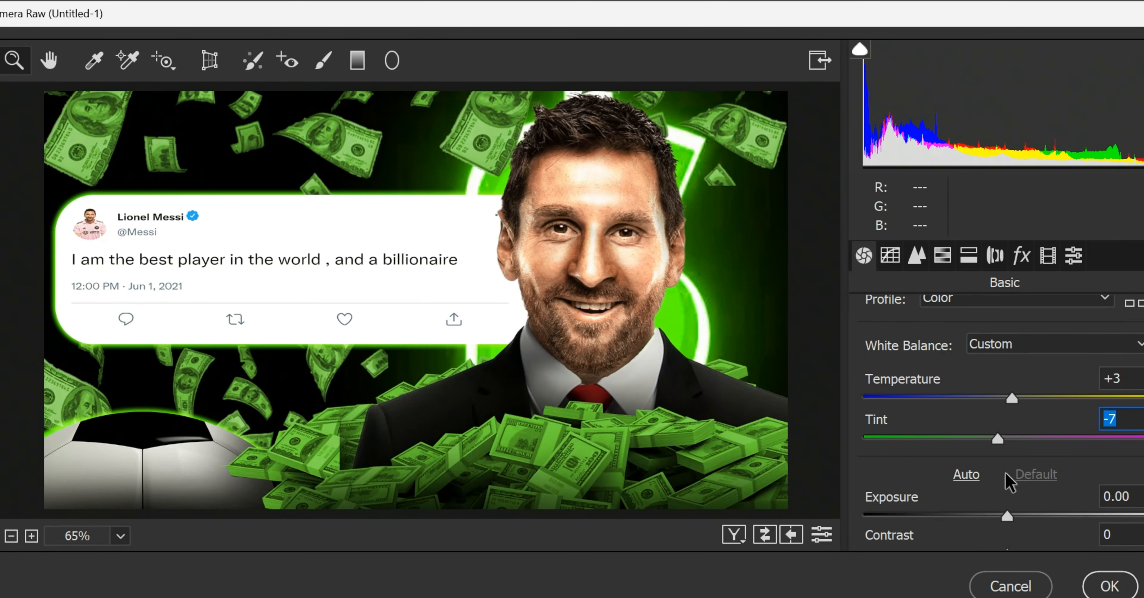
{"action": "left_click_drag", "start_coordinate": [1008, 460], "coordinate": [1022, 460]}
{"action": "left_click_drag", "start_coordinate": [1008, 498], "coordinate": [1038, 499]}
{"action": "scroll", "coordinate": [1026, 424], "scroll_direction": "down", "scroll_amount": 1}
{"action": "left_click_drag", "start_coordinate": [1022, 402], "coordinate": [1014, 402]}
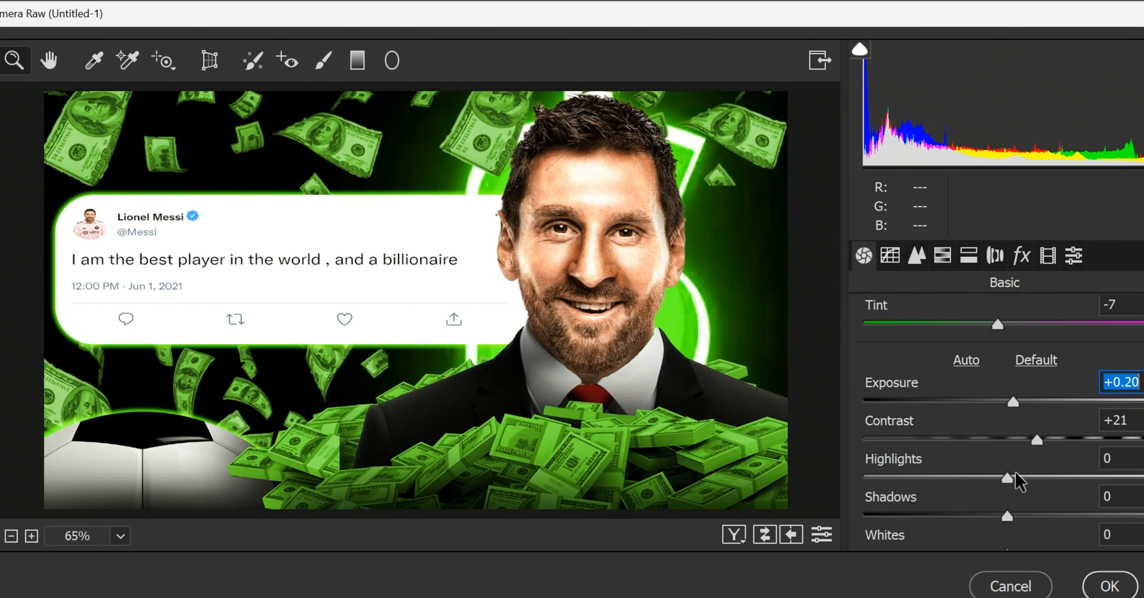
Lower the Highlights, Shadows and Blacks and raise the Whites in the Camera Raw basic adjustments
{"action": "left_click_drag", "start_coordinate": [1008, 478], "coordinate": [980, 478]}
{"action": "left_click_drag", "start_coordinate": [1007, 516], "coordinate": [984, 516]}
{"action": "scroll", "coordinate": [984, 526], "scroll_direction": "down", "scroll_amount": 1}
{"action": "left_click_drag", "start_coordinate": [979, 458], "coordinate": [977, 460]}
{"action": "left_click_drag", "start_coordinate": [1008, 492], "coordinate": [1041, 492]}
{"action": "left_click_drag", "start_coordinate": [1008, 531], "coordinate": [988, 531]}
Set Texture to +13 and Clarity to +12, and raise Dehaze slightly
{"action": "scroll", "coordinate": [1040, 485], "scroll_direction": "down", "scroll_amount": 1}
{"action": "scroll", "coordinate": [1022, 484], "scroll_direction": "down", "scroll_amount": 1}
{"action": "left_click", "coordinate": [1006, 482]}
{"action": "left_click_drag", "start_coordinate": [1007, 481], "coordinate": [1025, 482]}
{"action": "left_click_drag", "start_coordinate": [1007, 519], "coordinate": [1025, 519]}
{"action": "scroll", "coordinate": [1022, 519], "scroll_direction": "down", "scroll_amount": 2}
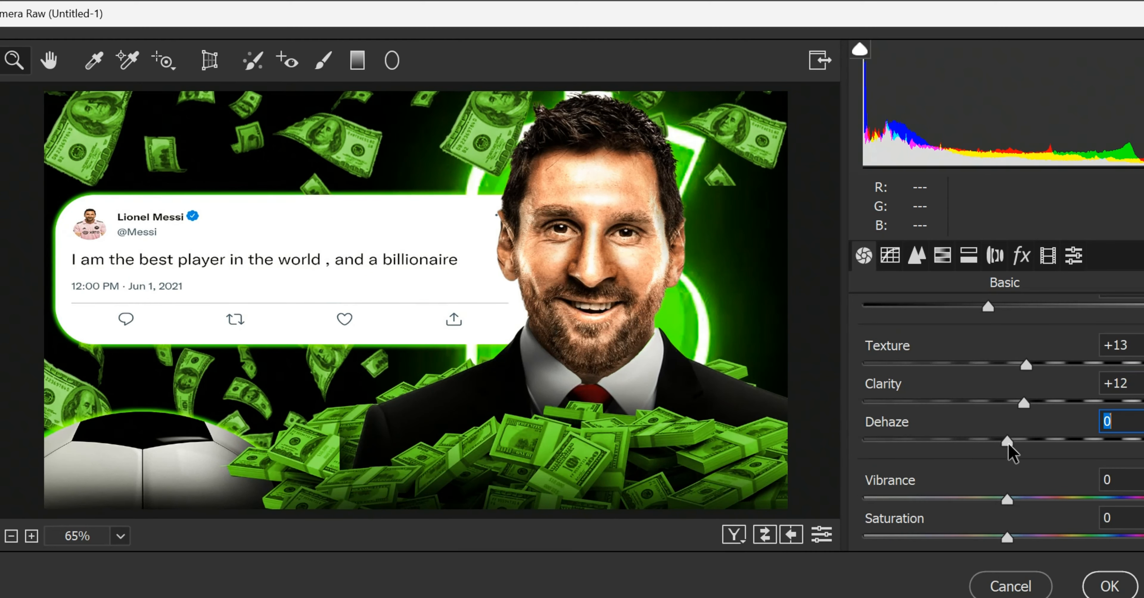
{"action": "left_click_drag", "start_coordinate": [1007, 444], "coordinate": [1015, 445]}
Increase the sharpening amount, set the lens Distortion amount to -8, and apply the filter to the merged layer
{"action": "left_click", "coordinate": [918, 260]}
{"action": "left_click_drag", "start_coordinate": [864, 358], "coordinate": [908, 358]}
{"action": "left_click", "coordinate": [995, 256]}
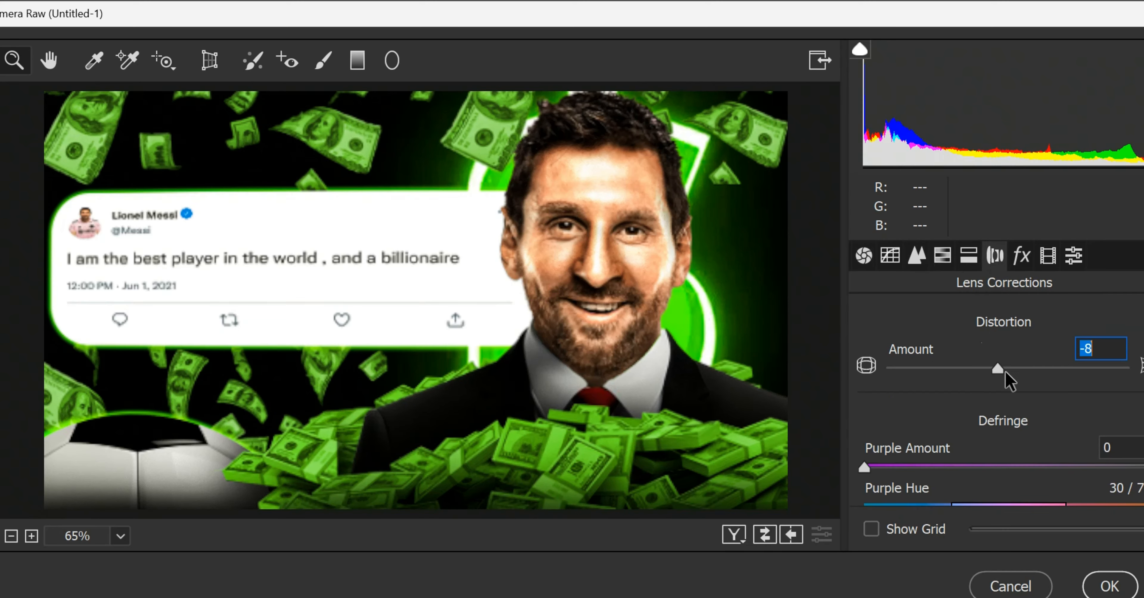
{"action": "key", "text": "Return"}
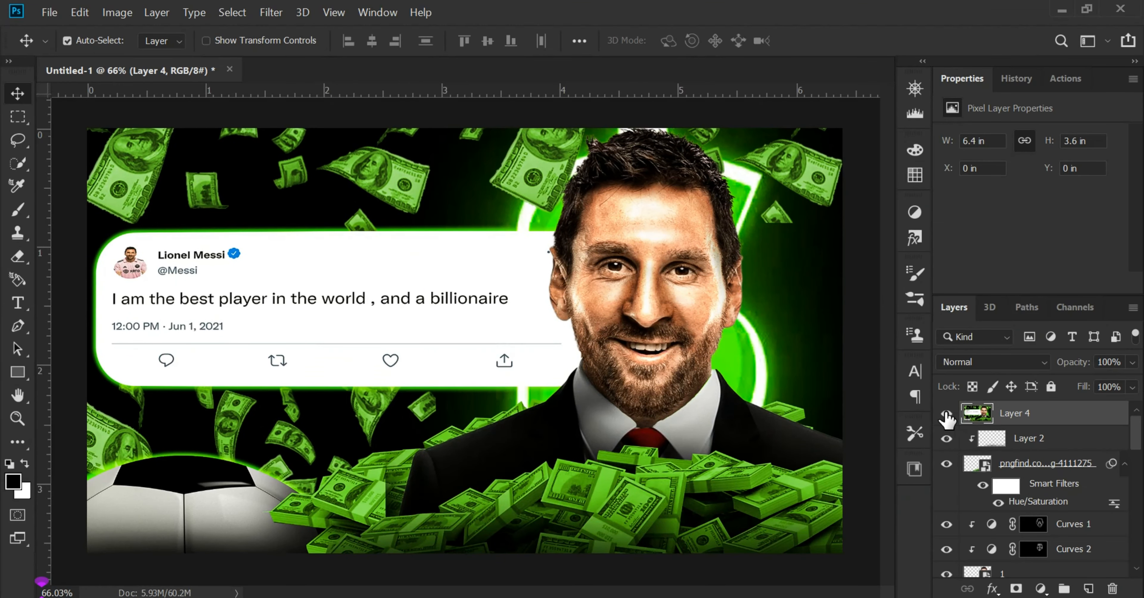
{"action": "left_click", "coordinate": [947, 415]}
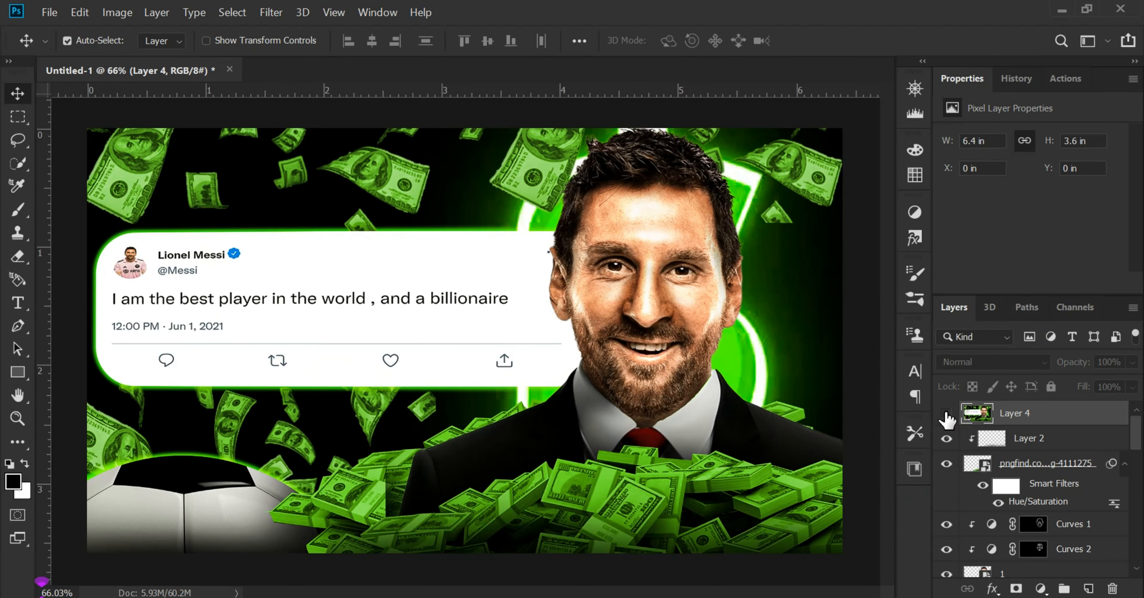
{"action": "left_click", "coordinate": [947, 415]}
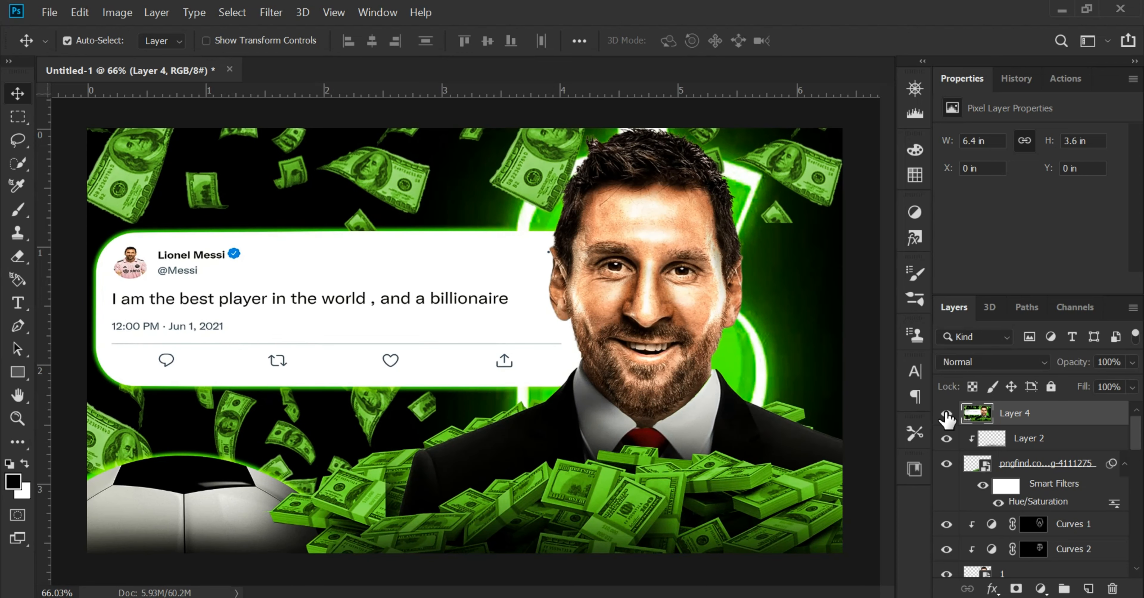